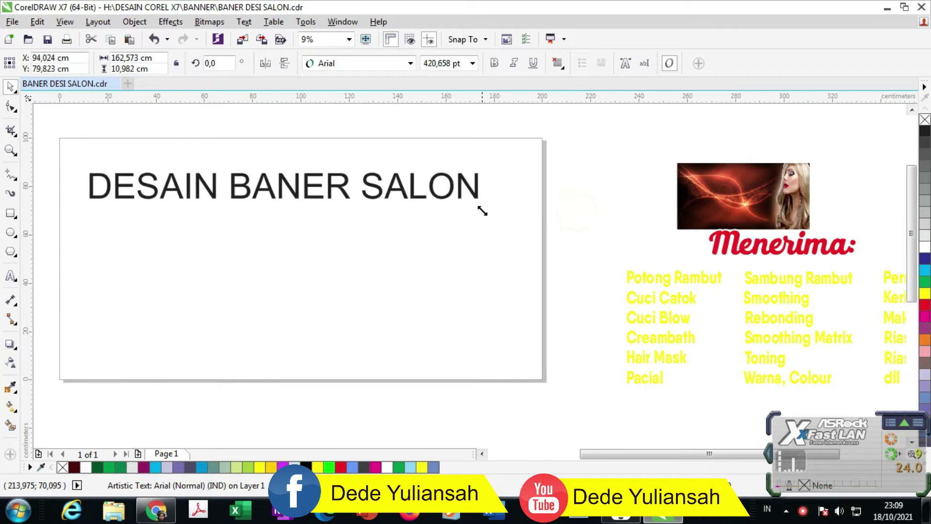
Duplicate the DESAIN BANER SALON heading below itself and change the copy's text to "UKURAN 2 M X 1".
{"action": "left_click_drag", "start_coordinate": [280, 181], "coordinate": [282, 245]}
{"action": "double_click", "coordinate": [283, 240]}
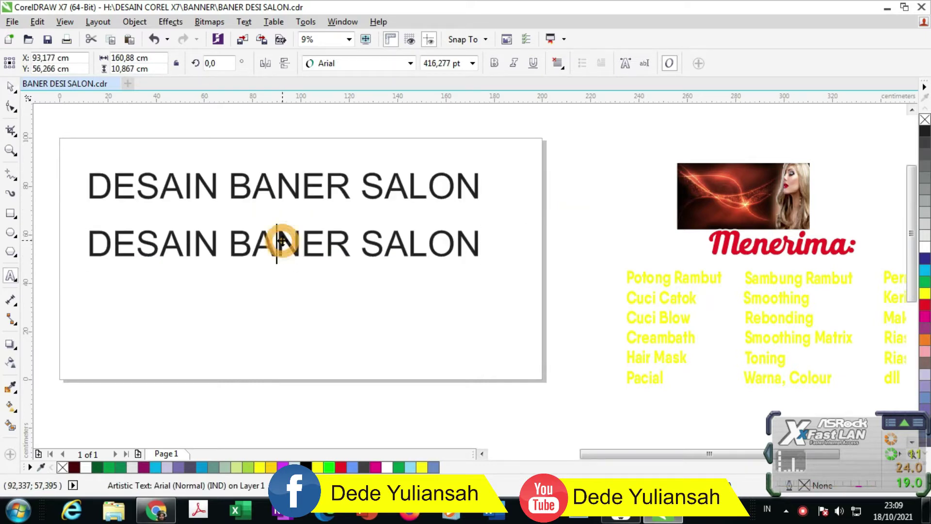
{"action": "key", "text": "ctrl+a"}
{"action": "type", "text": "UKUR"}
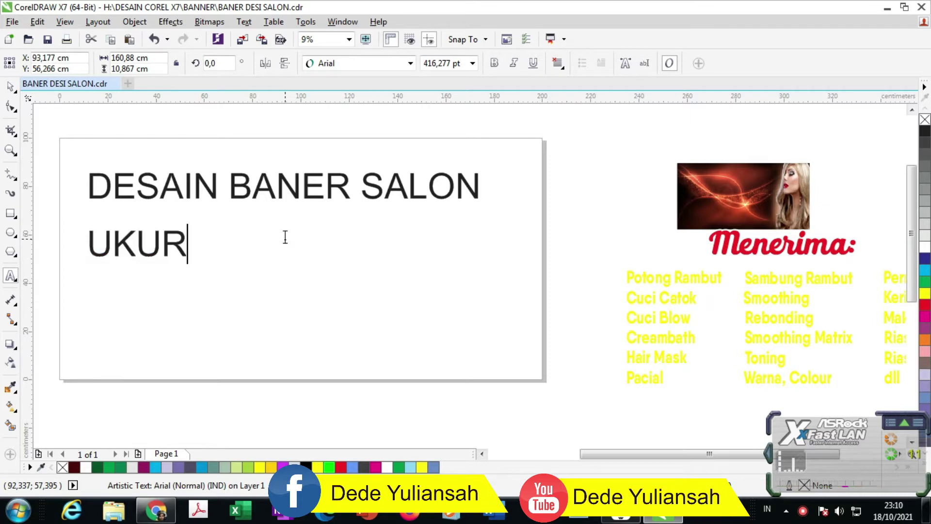
{"action": "type", "text": "AN 2"}
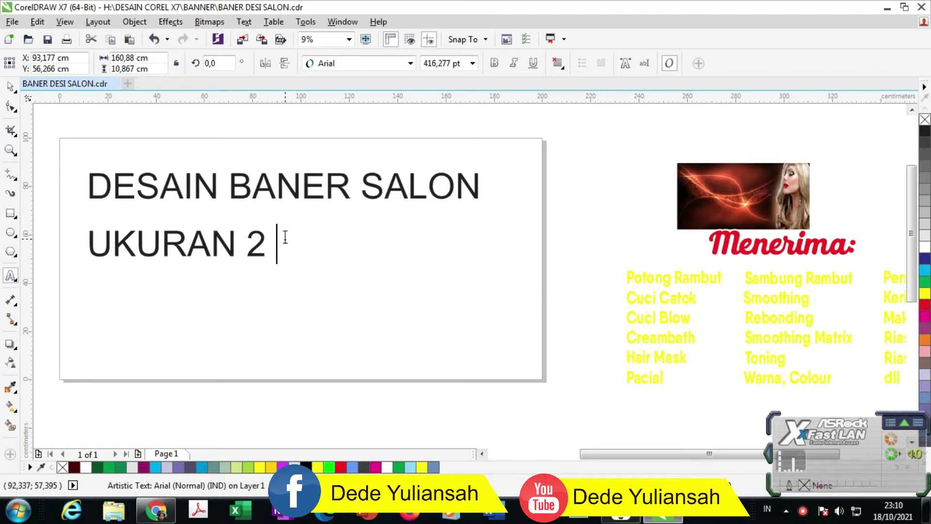
{"action": "type", "text": " M "}
{"action": "type", "text": "Z"}
{"action": "key", "text": "BackSpace"}
{"action": "type", "text": "X 1"}
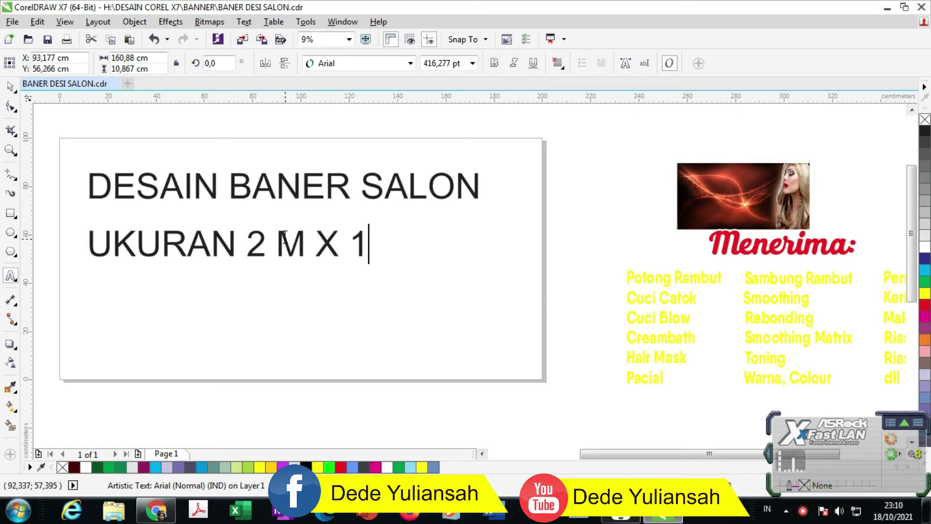
{"action": "key", "text": "ctrl+space"}
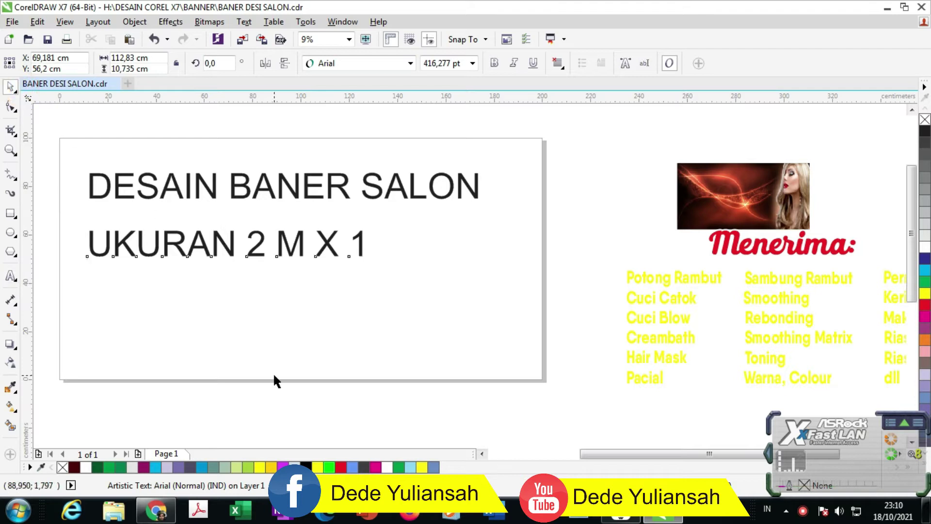
{"action": "left_click", "coordinate": [273, 373]}
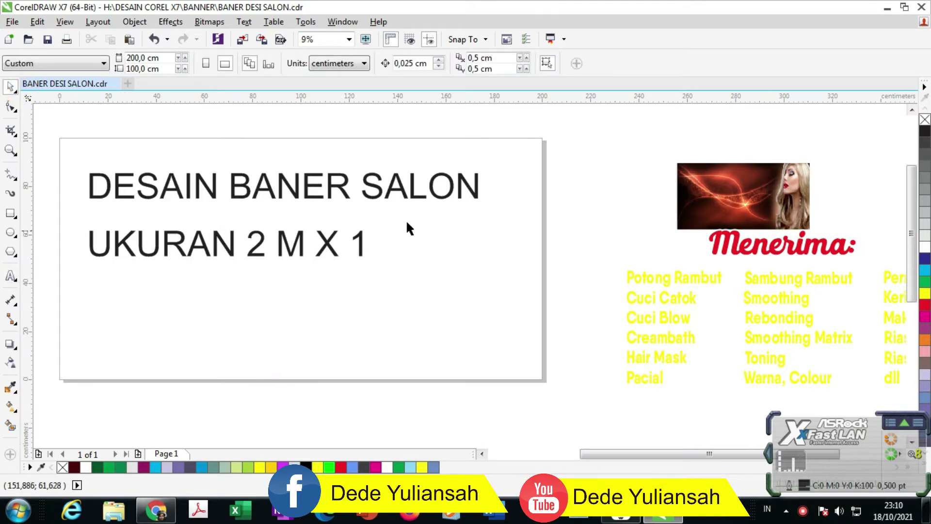
Delete both heading texts from the page.
{"action": "left_click", "coordinate": [395, 194]}
{"action": "key", "text": "F10"}
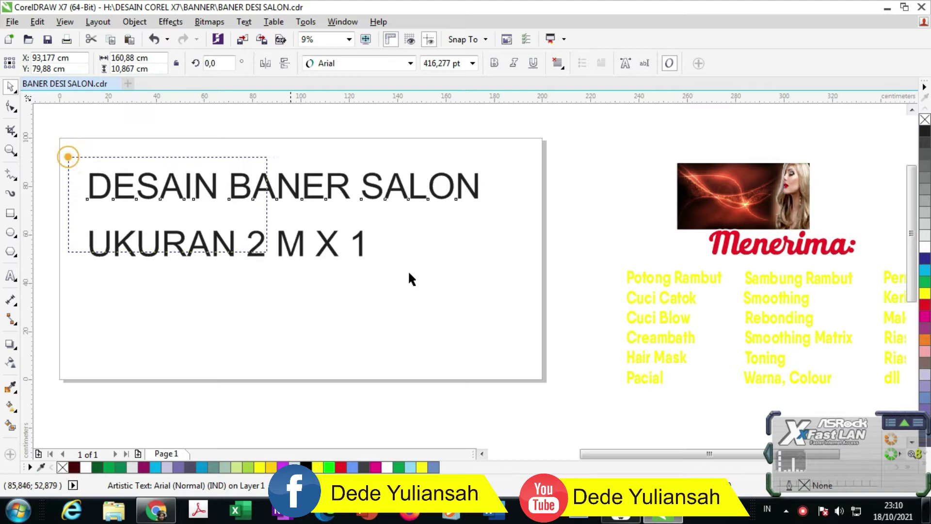
{"action": "left_click_drag", "start_coordinate": [411, 279], "coordinate": [563, 300]}
{"action": "key", "text": "Delete"}
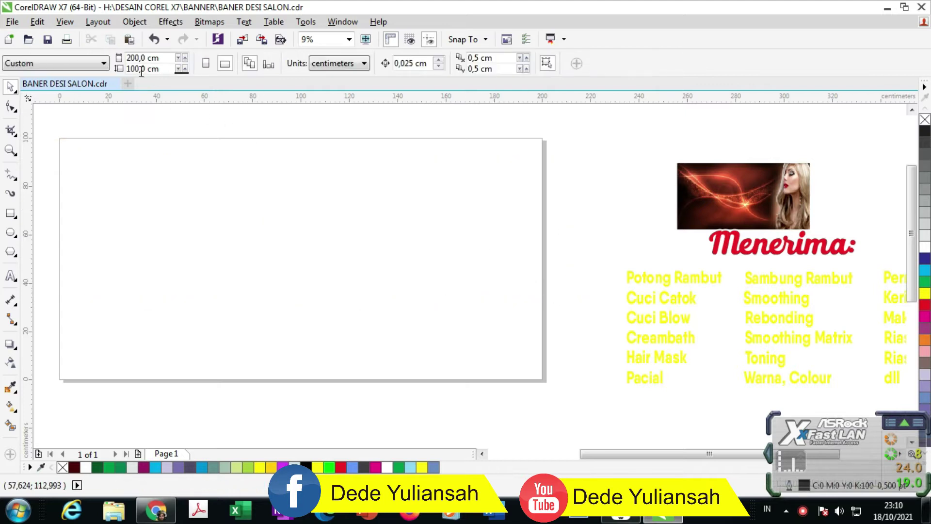
Set the page size to 200 cm wide by 100 cm high.
{"action": "left_click", "coordinate": [173, 59]}
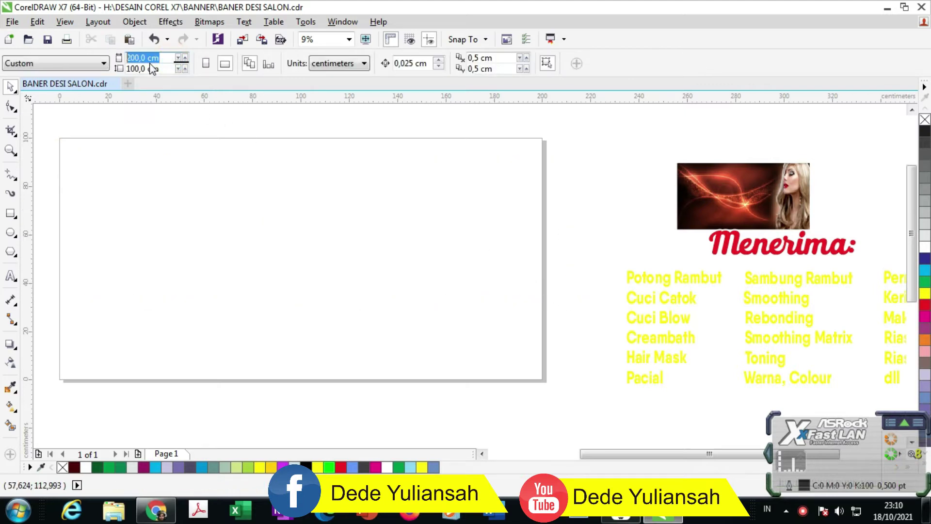
{"action": "type", "text": "2"}
{"action": "key", "text": "Tab"}
{"action": "type", "text": "100"}
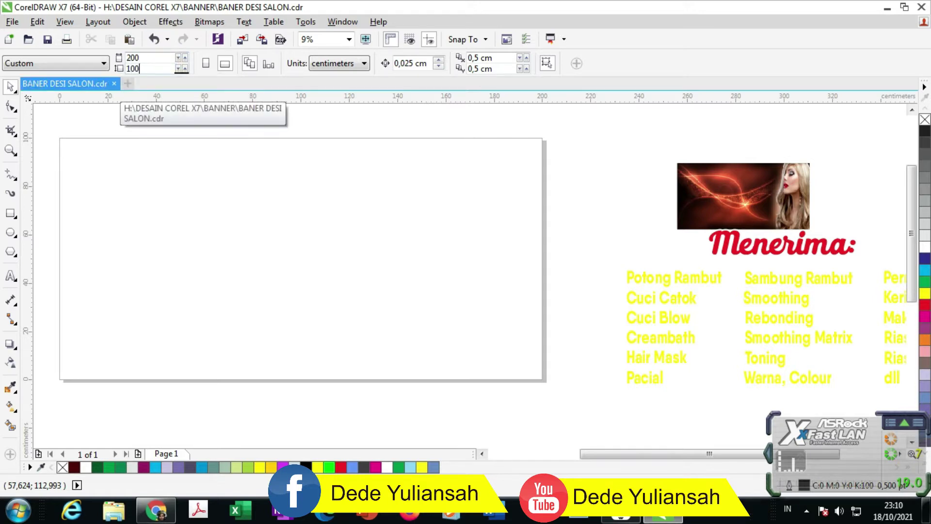
{"action": "key", "text": "Return"}
Place the red banner image with the woman on the page, resize it to 200 × 100 cm and centre it.
{"action": "left_click_drag", "start_coordinate": [719, 204], "coordinate": [238, 252]}
{"action": "left_click", "coordinate": [154, 56]}
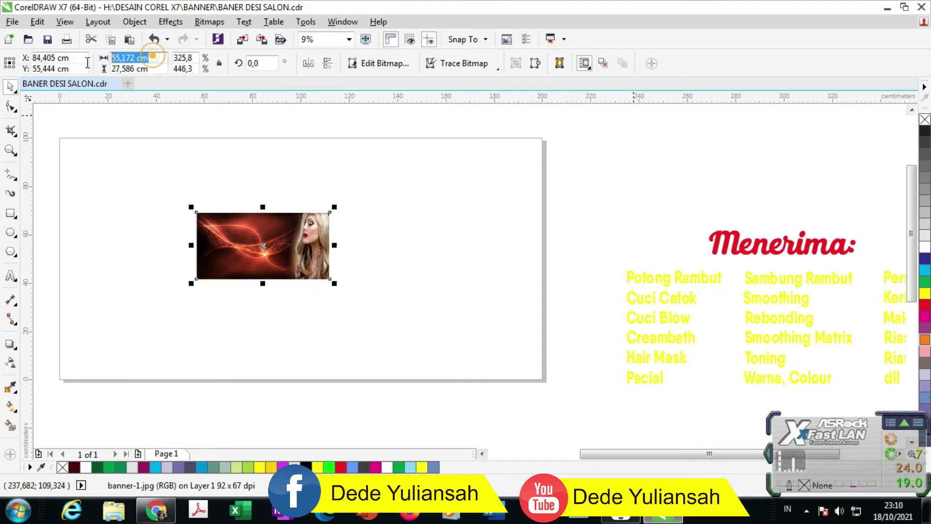
{"action": "type", "text": "200"}
{"action": "key", "text": "Tab"}
{"action": "type", "text": "1"}
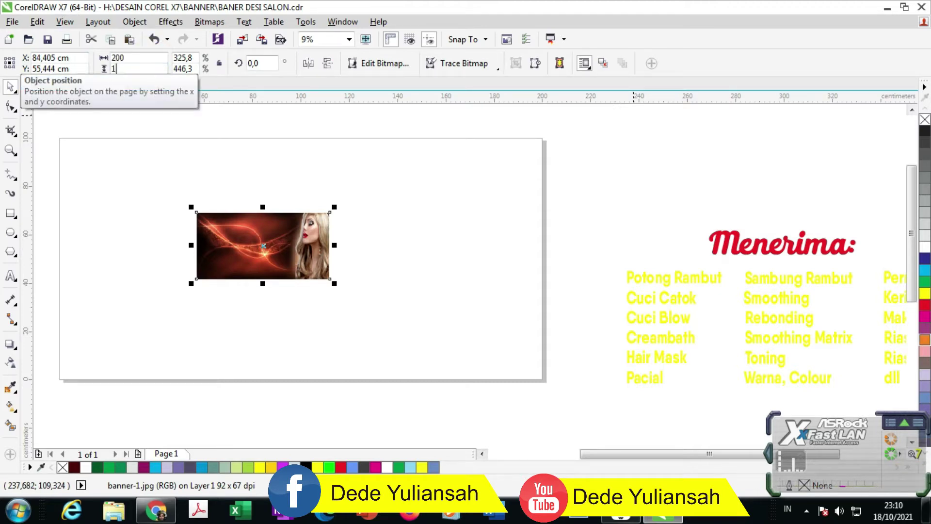
{"action": "type", "text": "00"}
{"action": "key", "text": "Return"}
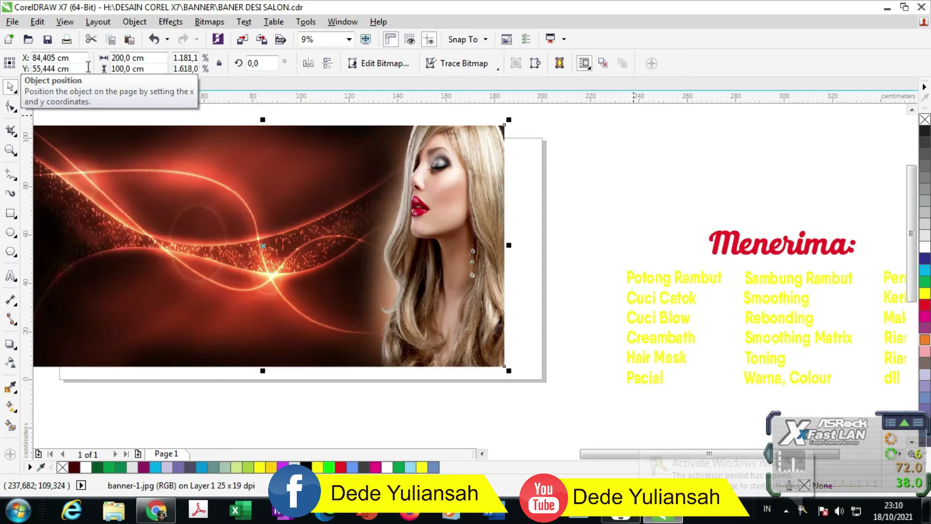
{"action": "scroll", "coordinate": [340, 233], "scroll_direction": "down", "scroll_amount": 2}
{"action": "scroll", "coordinate": [398, 254], "scroll_direction": "up", "scroll_amount": 2}
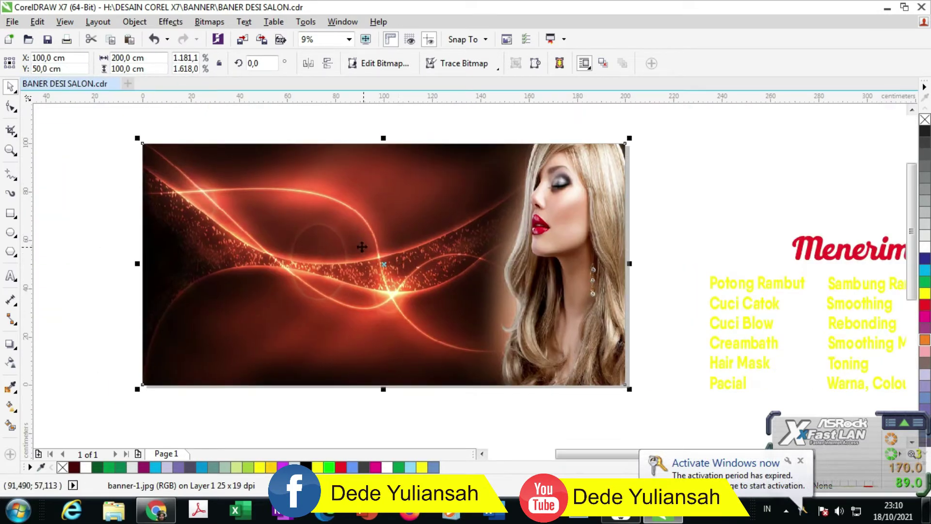
{"action": "scroll", "coordinate": [362, 251], "scroll_direction": "down", "scroll_amount": 2}
{"action": "left_click", "coordinate": [287, 146]}
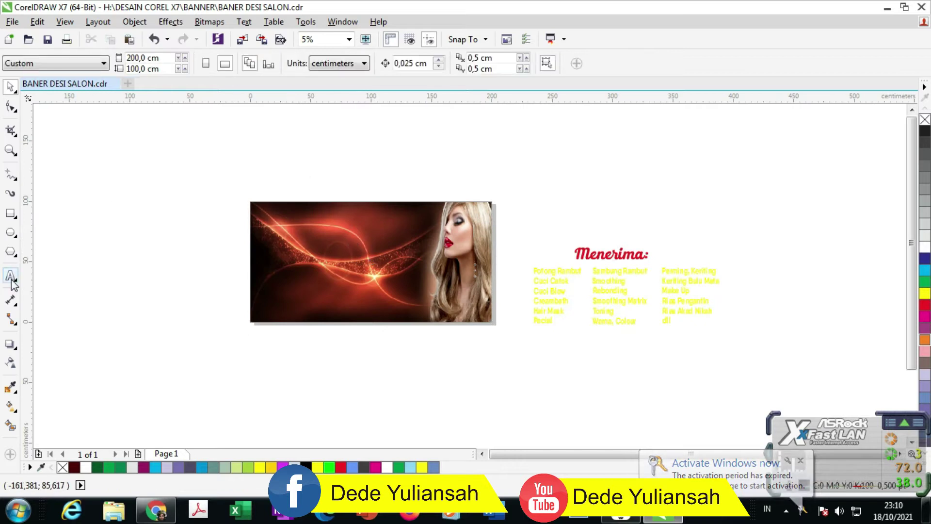
Add the artistic text "Anisa Salon" in Arial over the banner's upper part, about 100 cm wide.
{"action": "left_click", "coordinate": [10, 275]}
{"action": "scroll", "coordinate": [301, 226], "scroll_direction": "up", "scroll_amount": 3}
{"action": "left_click", "coordinate": [235, 228]}
{"action": "type", "text": "A"}
{"action": "left_click_drag", "start_coordinate": [234, 228], "coordinate": [312, 284]}
{"action": "left_click", "coordinate": [295, 270]}
{"action": "key", "text": "Caps_Lock"}
{"action": "type", "text": "n"}
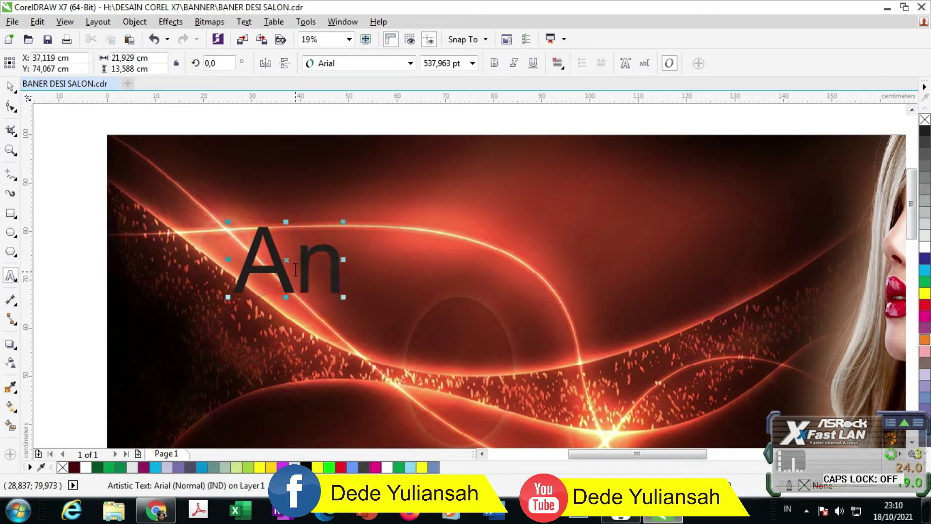
{"action": "type", "text": "isa"}
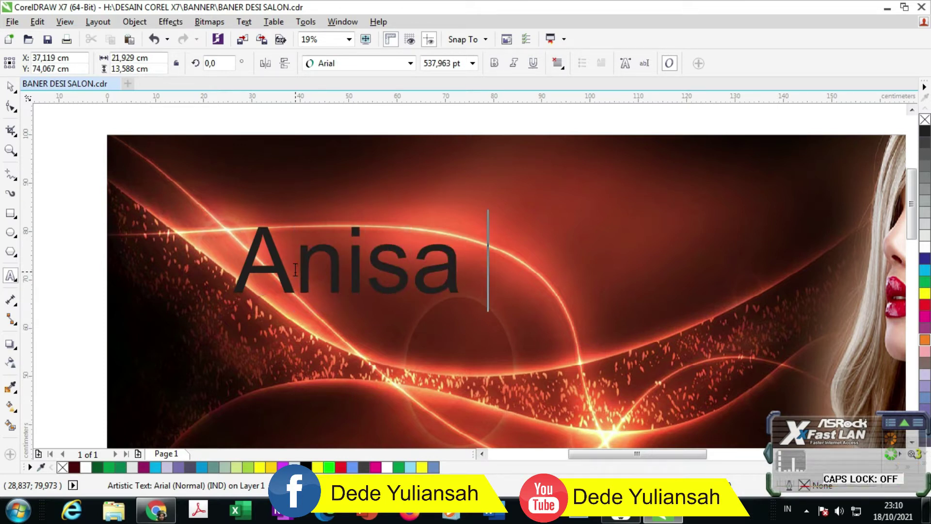
{"action": "type", "text": " Salon"}
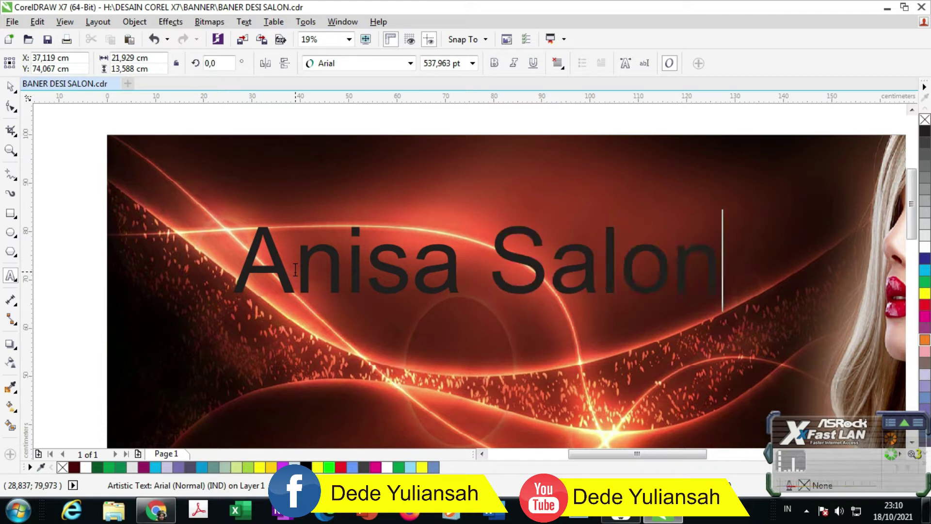
{"action": "left_click", "coordinate": [10, 86]}
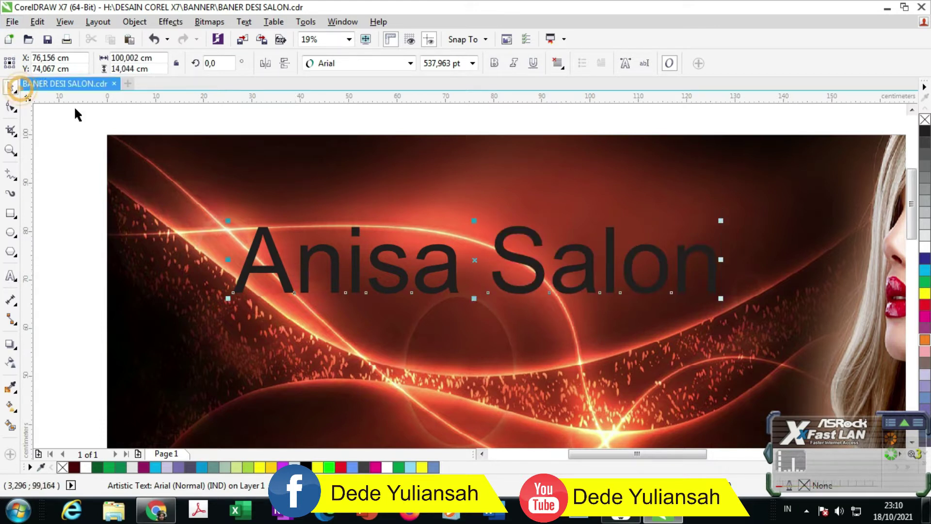
{"action": "scroll", "coordinate": [373, 217], "scroll_direction": "down", "scroll_amount": 2}
{"action": "scroll", "coordinate": [382, 238], "scroll_direction": "up", "scroll_amount": 2}
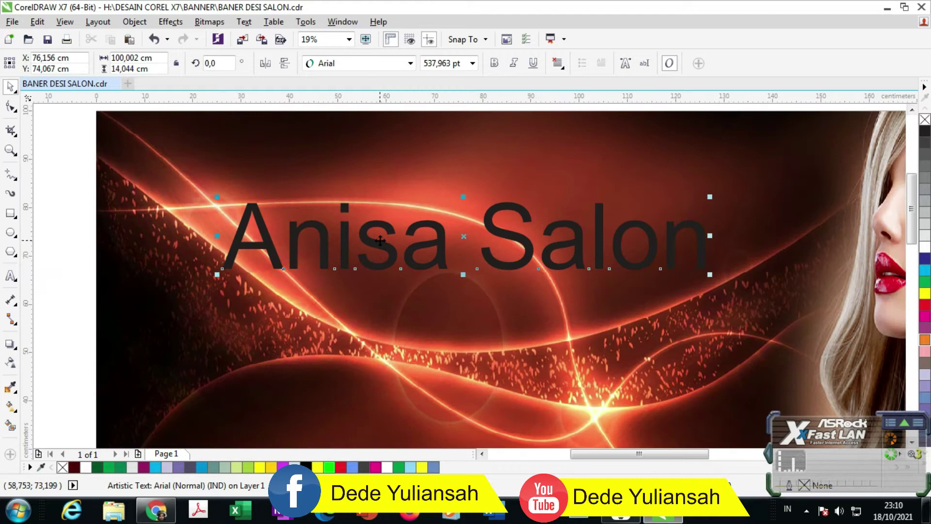
{"action": "double_click", "coordinate": [380, 239]}
{"action": "left_click_drag", "start_coordinate": [453, 237], "coordinate": [217, 242]}
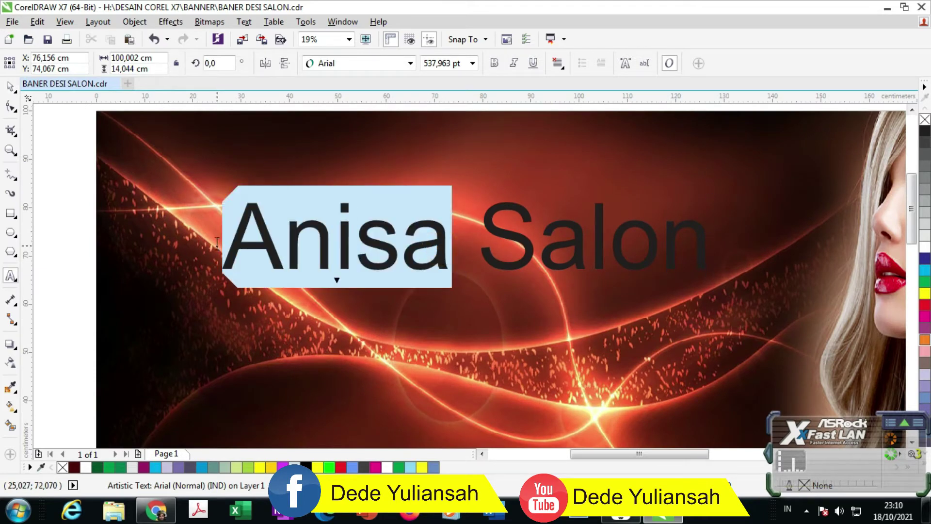
{"action": "left_click", "coordinate": [10, 86]}
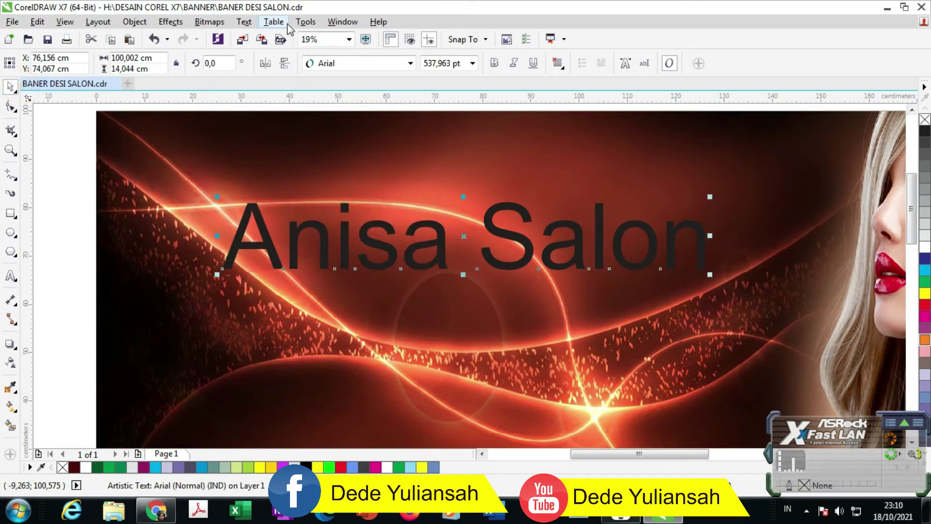
Change the case of the Anisa Salon text to UPPERCASE.
{"action": "left_click", "coordinate": [245, 22]}
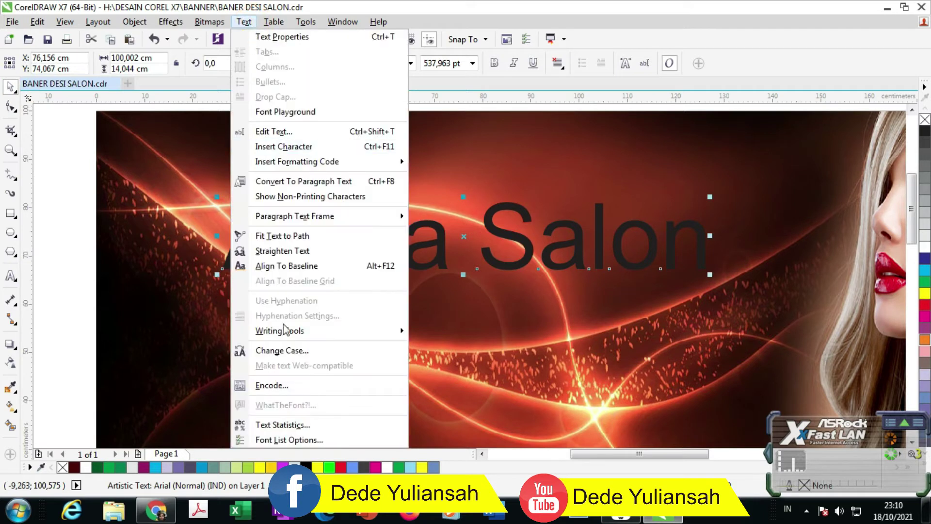
{"action": "left_click", "coordinate": [287, 350]}
{"action": "left_click", "coordinate": [376, 241]}
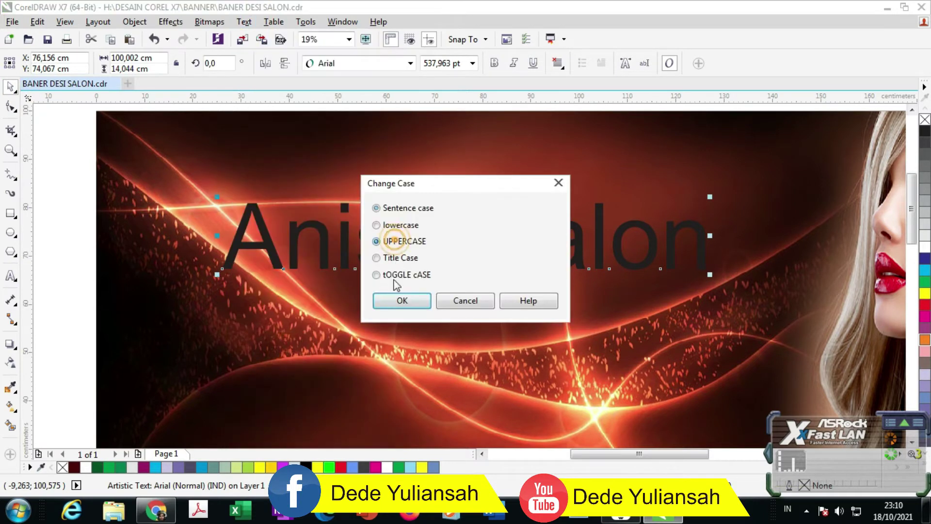
{"action": "left_click", "coordinate": [394, 301]}
Break the ANISA SALON text into separate words and move SALON below and to the right of ANISA.
{"action": "scroll", "coordinate": [358, 234], "scroll_direction": "down", "scroll_amount": 4}
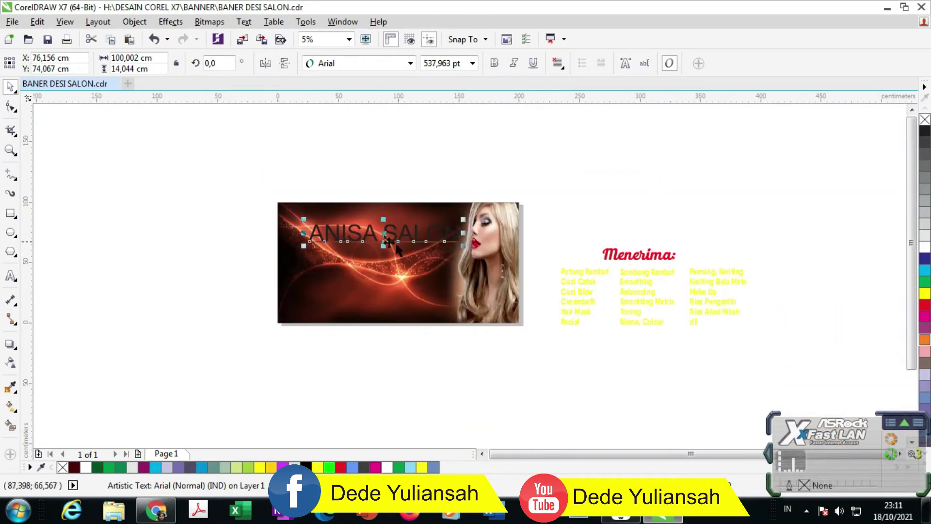
{"action": "left_click", "coordinate": [418, 152]}
{"action": "scroll", "coordinate": [396, 250], "scroll_direction": "up", "scroll_amount": 4}
{"action": "left_click_drag", "start_coordinate": [391, 204], "coordinate": [321, 276]}
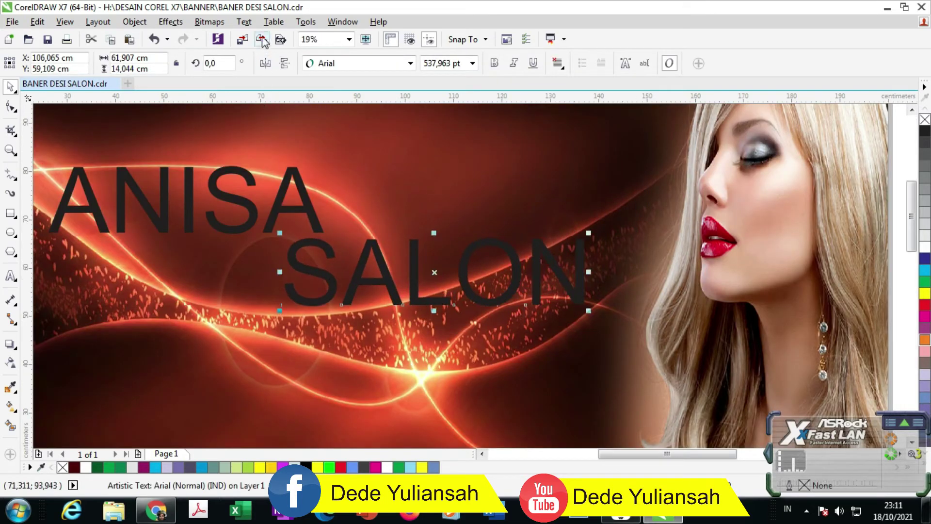
Change the case of the word SALON to Title Case.
{"action": "left_click", "coordinate": [244, 22]}
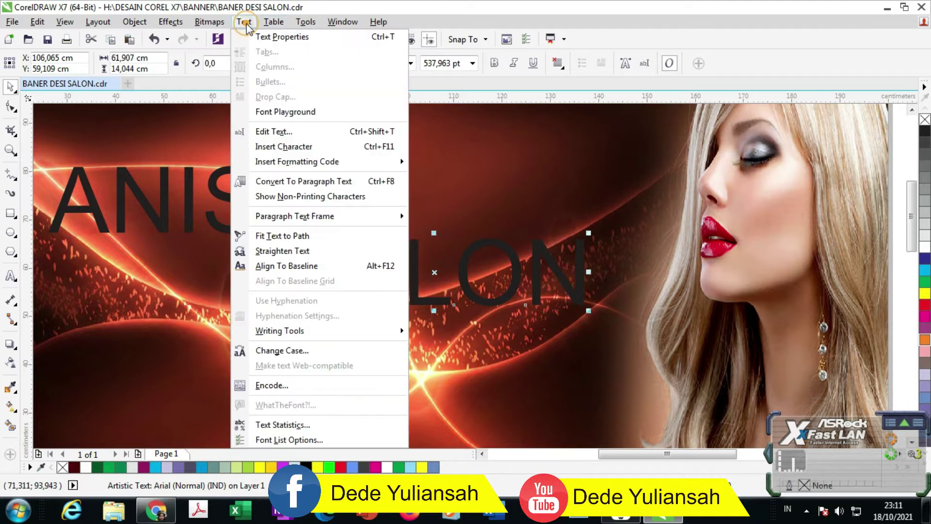
{"action": "left_click", "coordinate": [291, 350]}
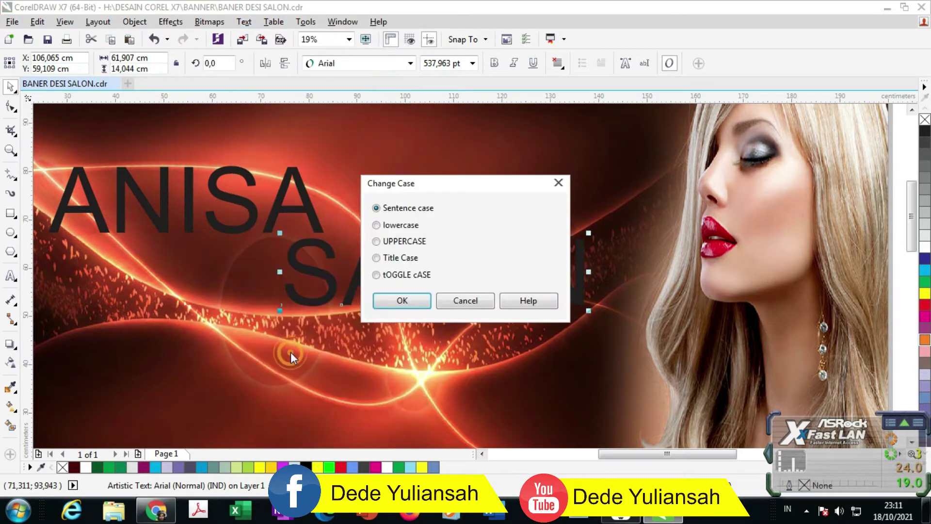
{"action": "left_click", "coordinate": [397, 258]}
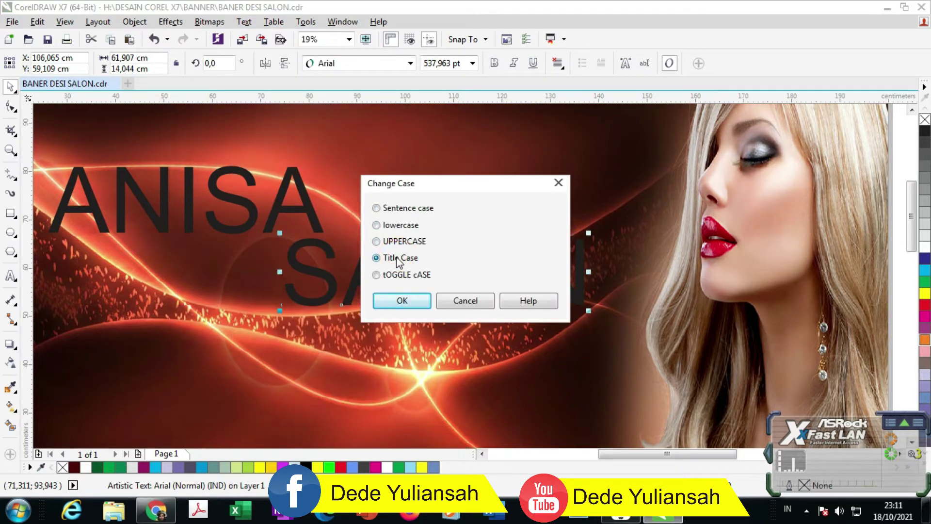
{"action": "left_click", "coordinate": [406, 299]}
{"action": "scroll", "coordinate": [351, 274], "scroll_direction": "down", "scroll_amount": 2}
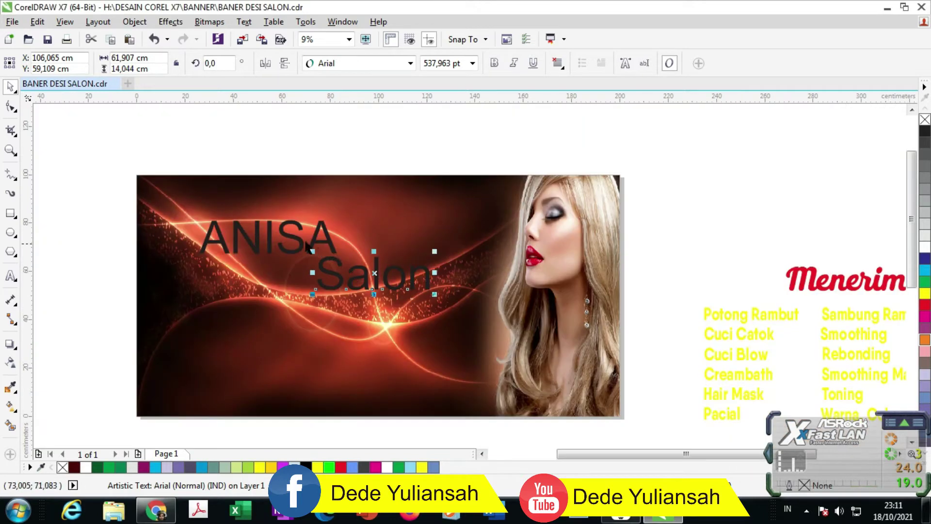
Move ANISA to the banner's upper-left area and format it in a larger, red Qanelas ExtraBold font.
{"action": "left_click_drag", "start_coordinate": [297, 241], "coordinate": [276, 210]}
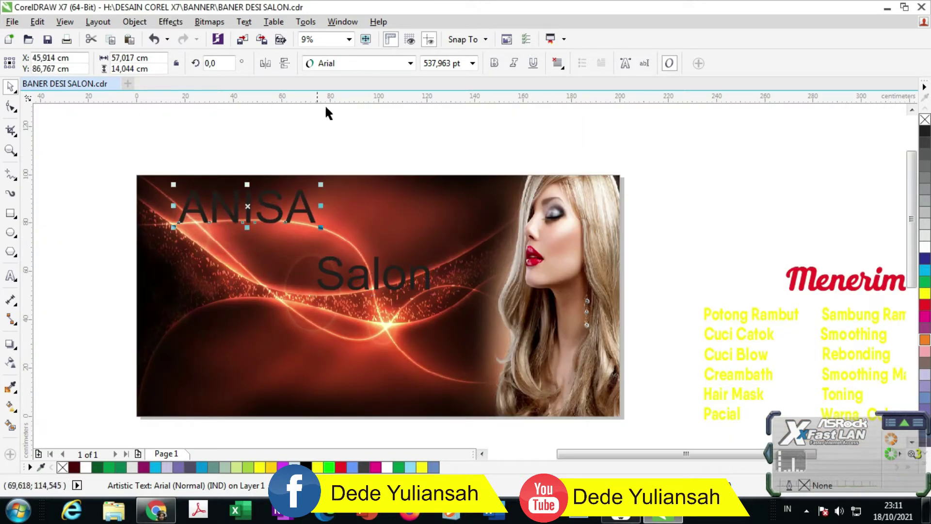
{"action": "left_click", "coordinate": [347, 67]}
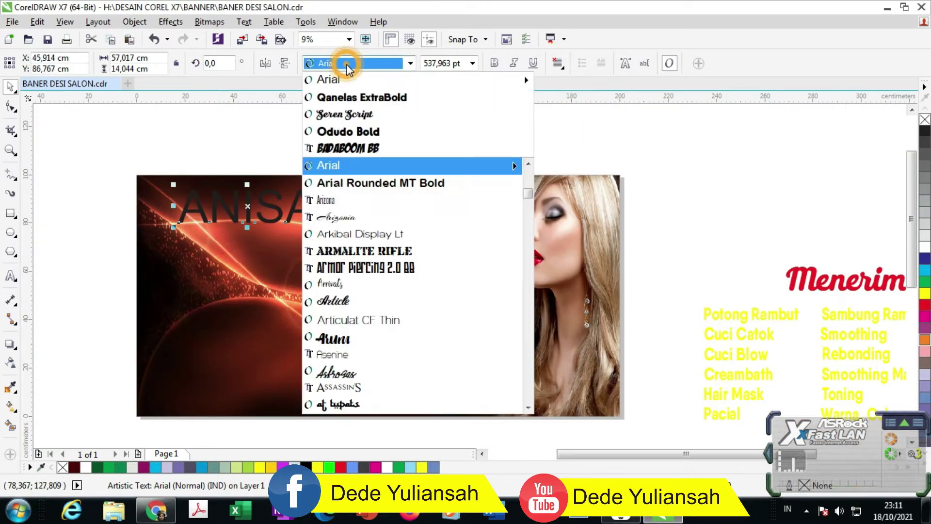
{"action": "left_click", "coordinate": [360, 98]}
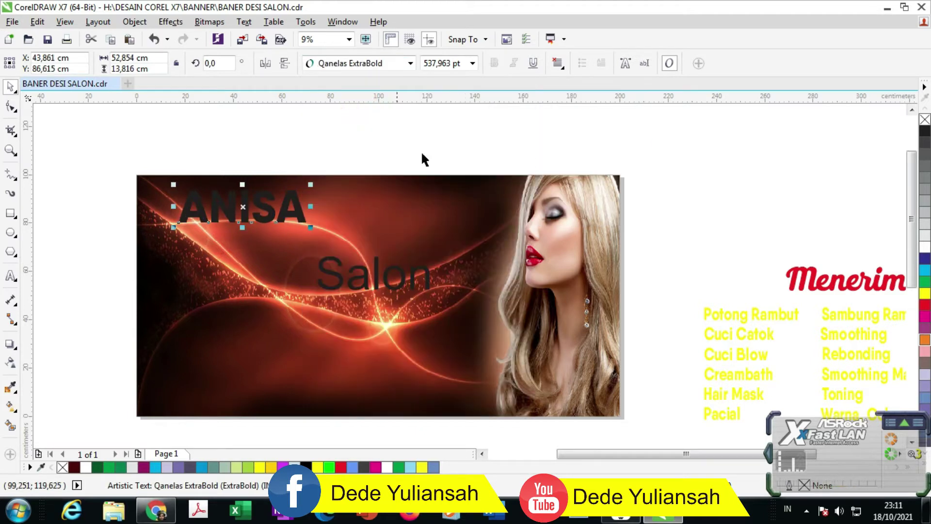
{"action": "left_click", "coordinate": [925, 305]}
{"action": "mouse_move", "coordinate": [311, 222]}
{"action": "left_mouse_down"}
{"action": "mouse_move", "coordinate": [339, 236]}
{"action": "mouse_move", "coordinate": [304, 224]}
{"action": "left_mouse_up"}
Place the word Salon directly to the right of ANISA and set its font to Seren Script.
{"action": "left_click", "coordinate": [339, 275]}
{"action": "left_click_drag", "start_coordinate": [339, 276], "coordinate": [356, 229]}
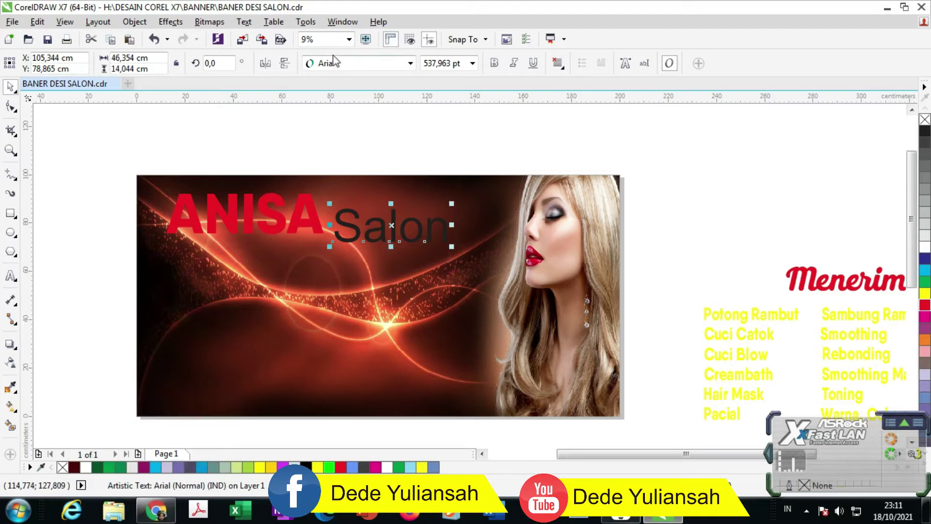
{"action": "left_click", "coordinate": [330, 64]}
{"action": "left_click", "coordinate": [342, 115]}
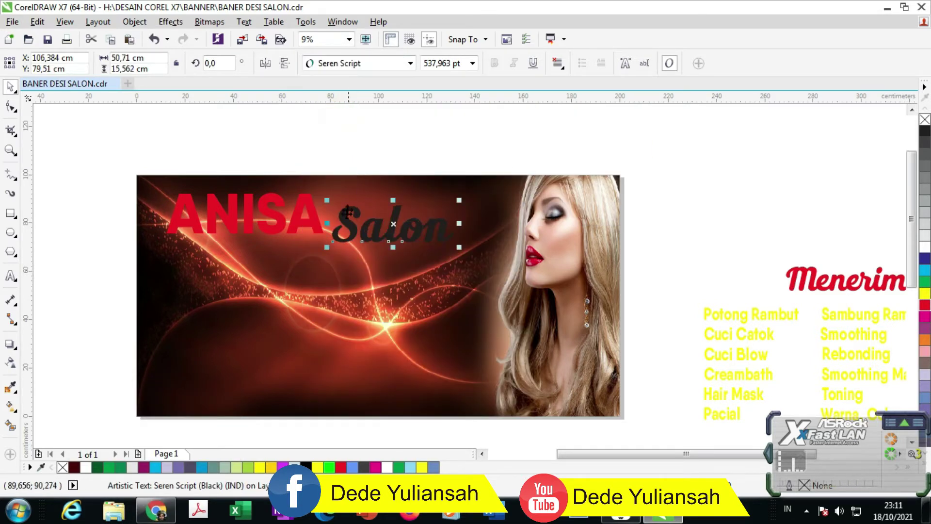
Move the word Salon slightly up and scale it down proportionally to about 41 cm wide beside ANISA.
{"action": "scroll", "coordinate": [347, 223], "scroll_direction": "up", "scroll_amount": 3}
{"action": "left_click_drag", "start_coordinate": [350, 228], "coordinate": [350, 219]}
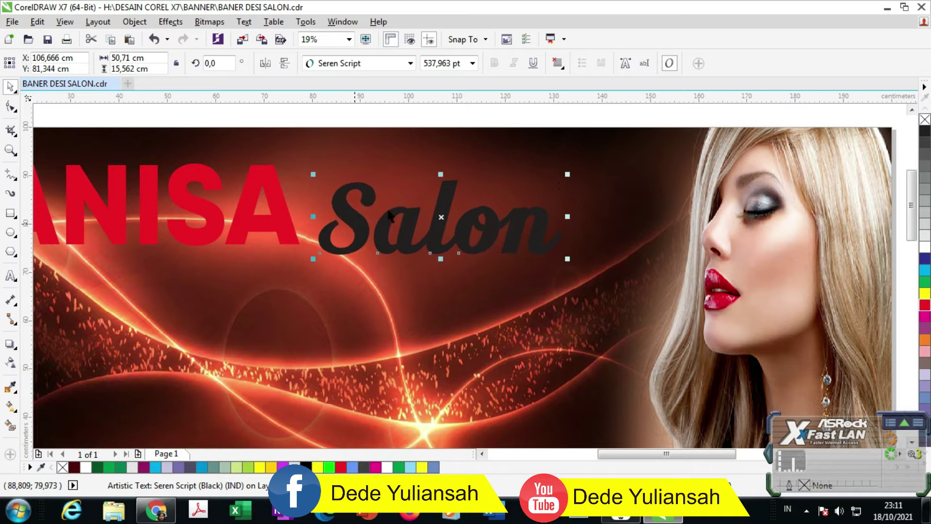
{"action": "left_click_drag", "start_coordinate": [567, 174], "coordinate": [522, 189]}
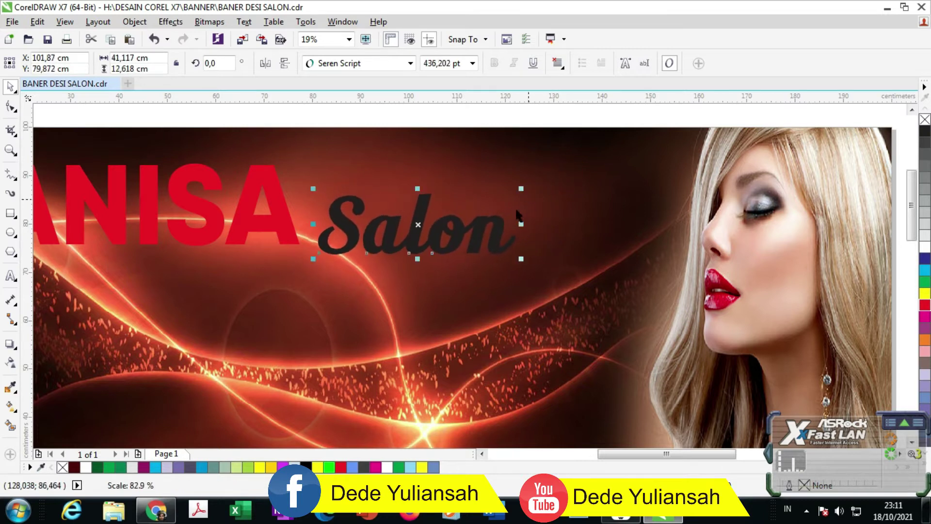
Shift ANISA and Salon together slightly to the left and fill both words with red.
{"action": "scroll", "coordinate": [376, 208], "scroll_direction": "down", "scroll_amount": 3}
{"action": "left_click_drag", "start_coordinate": [92, 170], "coordinate": [507, 244]}
{"action": "scroll", "coordinate": [241, 198], "scroll_direction": "up", "scroll_amount": 3}
{"action": "left_click_drag", "start_coordinate": [241, 199], "coordinate": [234, 199]}
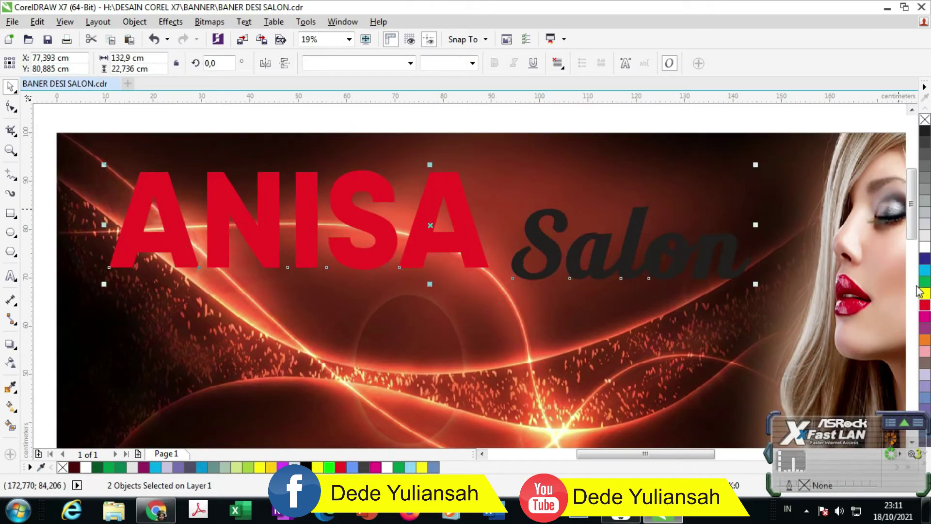
{"action": "left_click", "coordinate": [925, 306]}
{"action": "scroll", "coordinate": [427, 171], "scroll_direction": "down", "scroll_amount": 3}
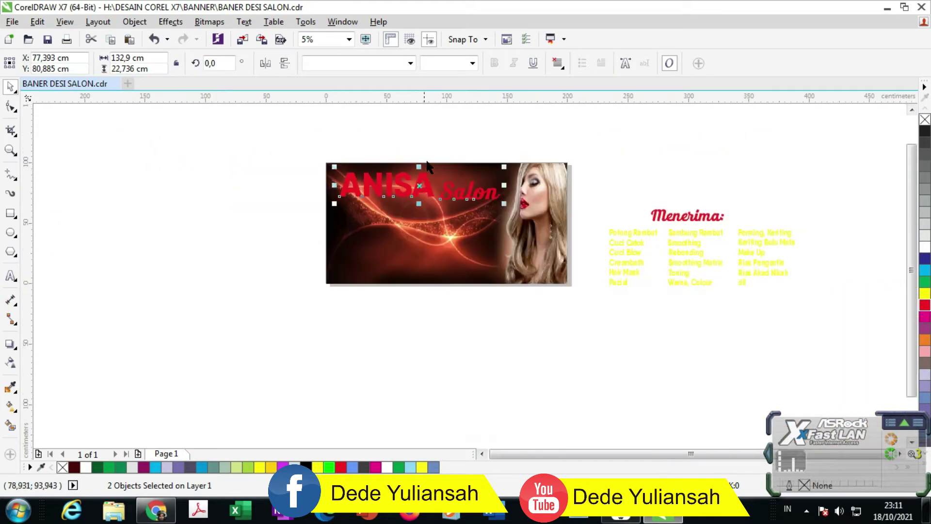
{"action": "left_click", "coordinate": [430, 141]}
Move Salon slightly closer to ANISA and group the two title words.
{"action": "scroll", "coordinate": [446, 182], "scroll_direction": "up", "scroll_amount": 3}
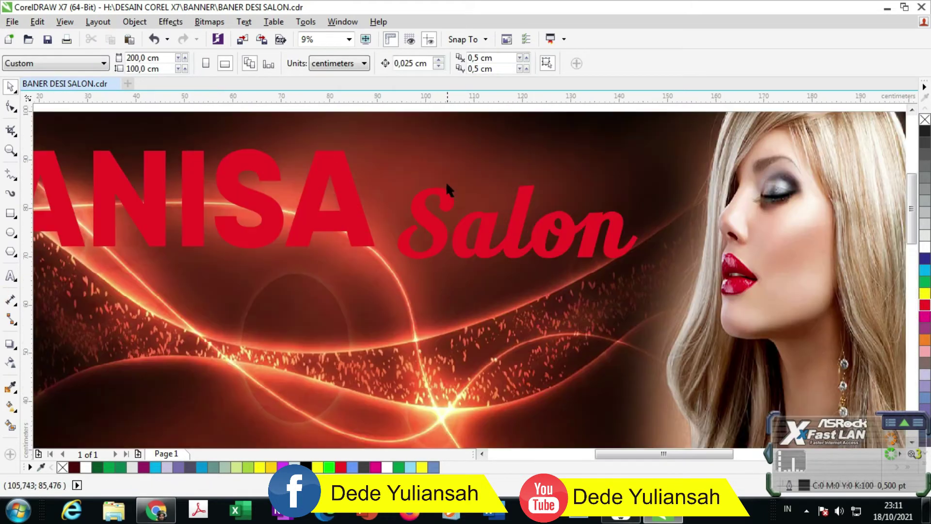
{"action": "left_click", "coordinate": [433, 226]}
{"action": "scroll", "coordinate": [436, 225], "scroll_direction": "down", "scroll_amount": 2}
{"action": "left_click_drag", "start_coordinate": [131, 160], "coordinate": [598, 250]}
{"action": "scroll", "coordinate": [453, 221], "scroll_direction": "up", "scroll_amount": 2}
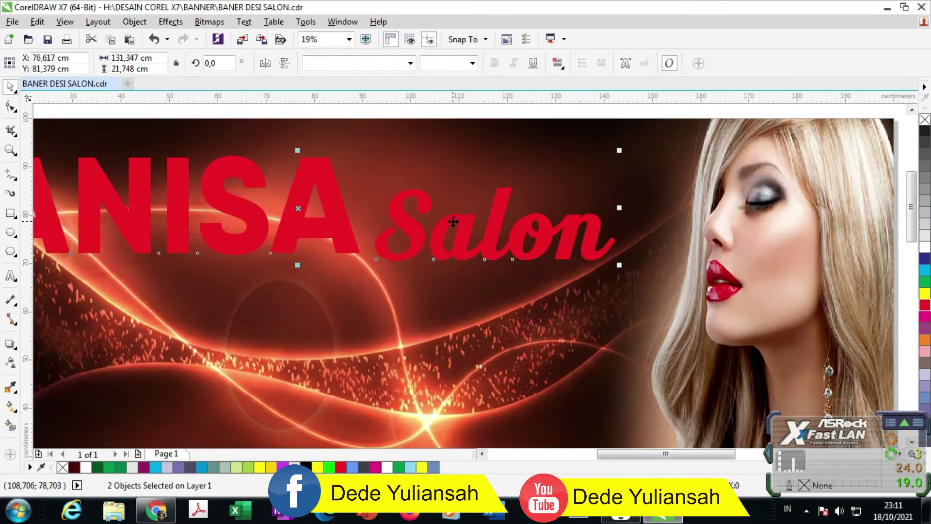
{"action": "right_click", "coordinate": [452, 222]}
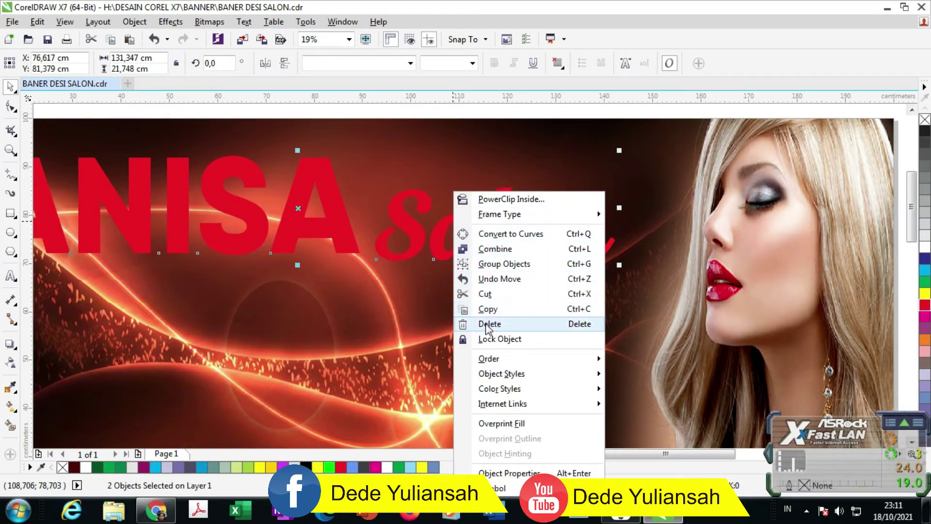
{"action": "left_click", "coordinate": [499, 263]}
{"action": "scroll", "coordinate": [502, 266], "scroll_direction": "down", "scroll_amount": 2}
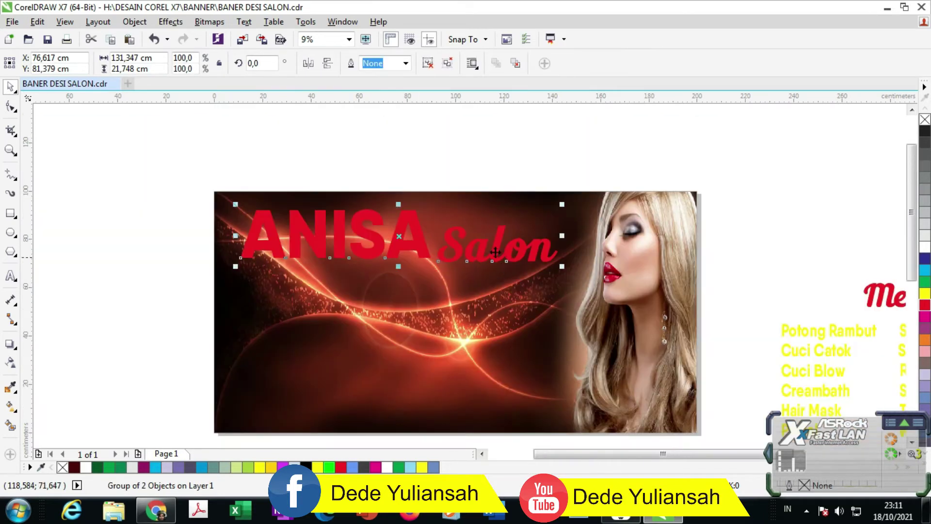
{"action": "left_click", "coordinate": [368, 143]}
{"action": "left_click_drag", "start_coordinate": [299, 224], "coordinate": [289, 187]}
{"action": "key", "text": "ctrl+z"}
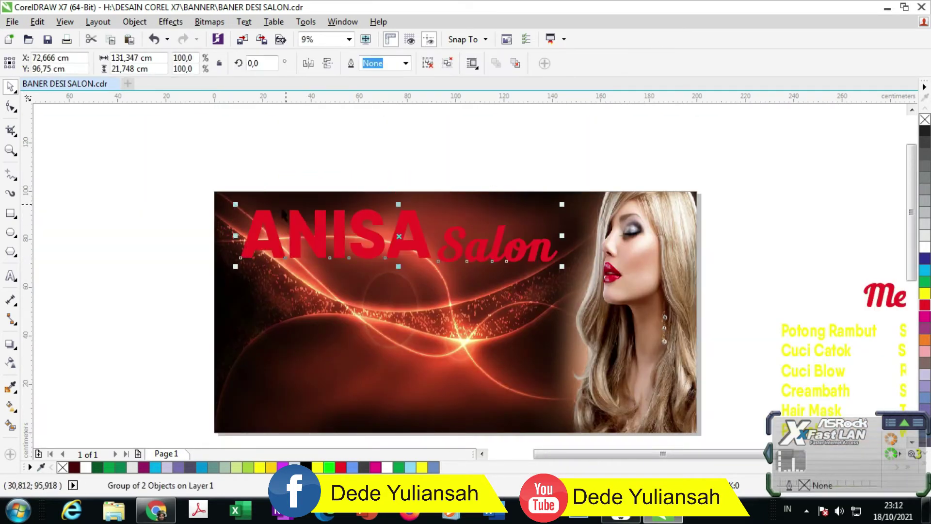
Add a white outside contour with an offset of about 1.2 cm to the grouped ANISA Salon title.
{"action": "left_click", "coordinate": [14, 350]}
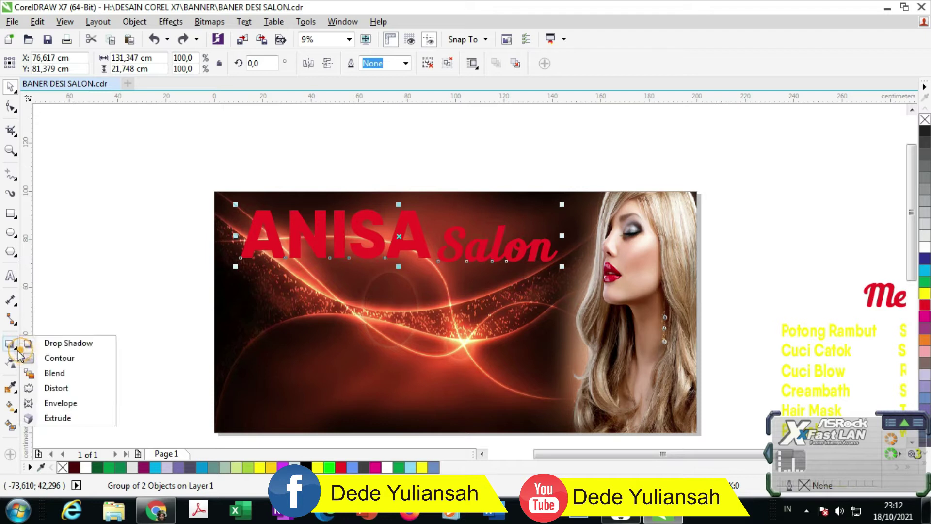
{"action": "left_click", "coordinate": [36, 357]}
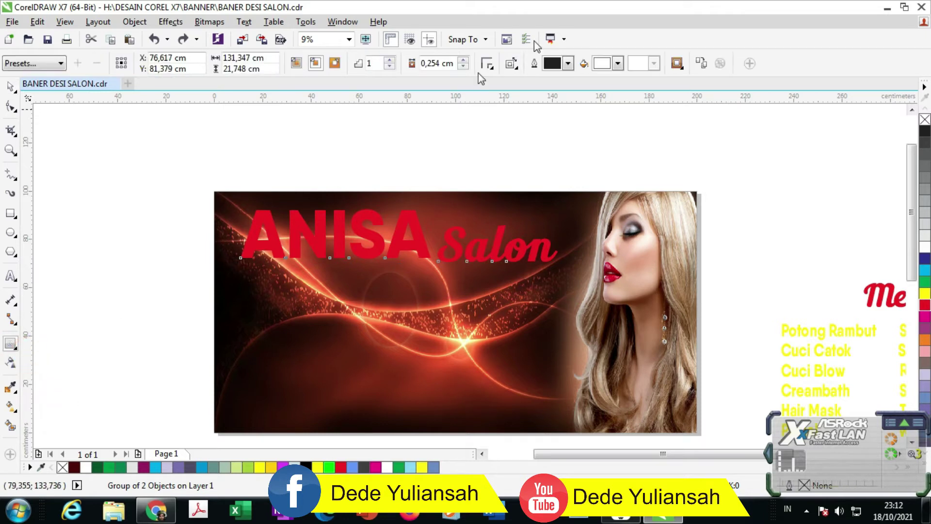
{"action": "left_click", "coordinate": [609, 65]}
{"action": "left_click", "coordinate": [637, 88]}
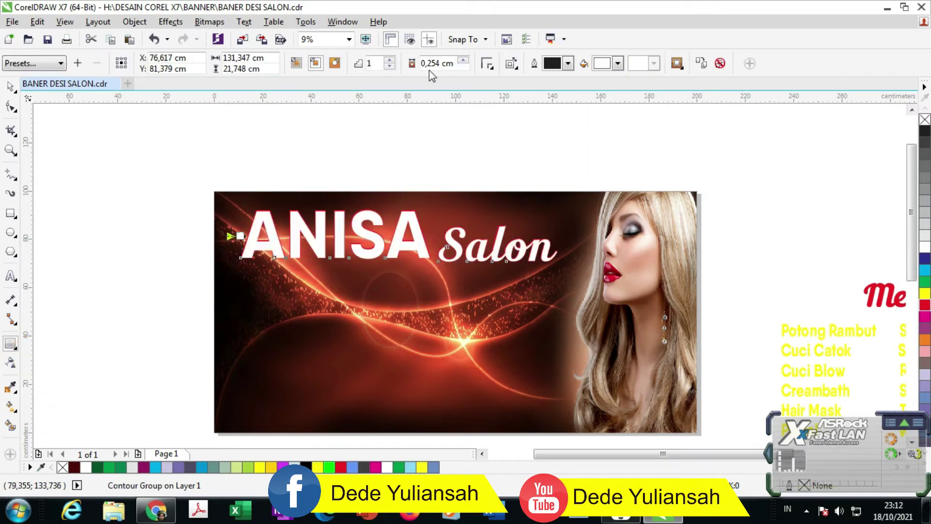
{"action": "left_click", "coordinate": [339, 65]}
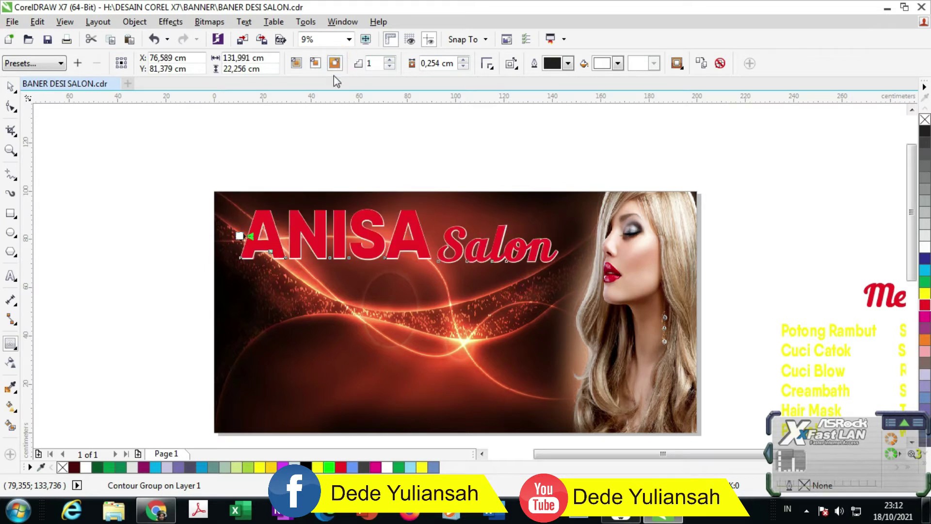
{"action": "scroll", "coordinate": [247, 236], "scroll_direction": "up", "scroll_amount": 3}
{"action": "left_click_drag", "start_coordinate": [248, 237], "coordinate": [224, 237]}
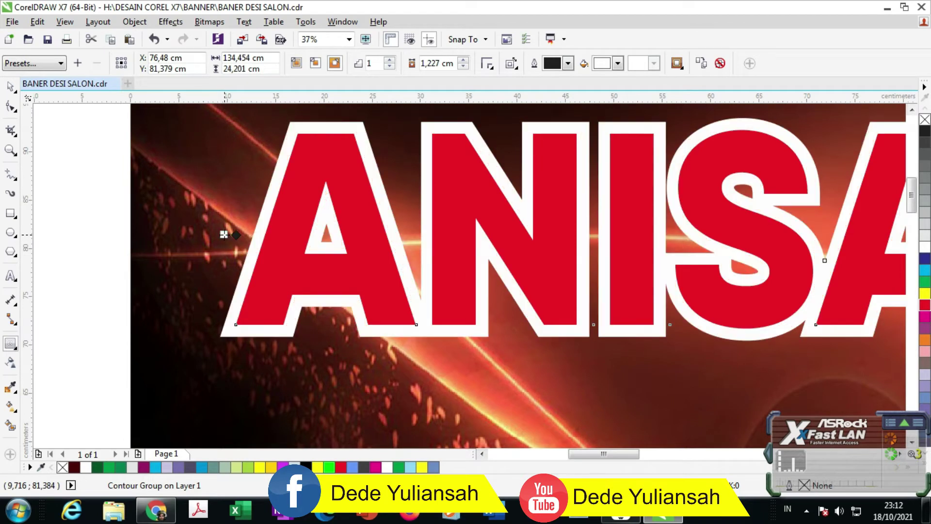
Give the title's contour round corners and widen its offset to about 1.615 cm.
{"action": "left_click", "coordinate": [489, 70]}
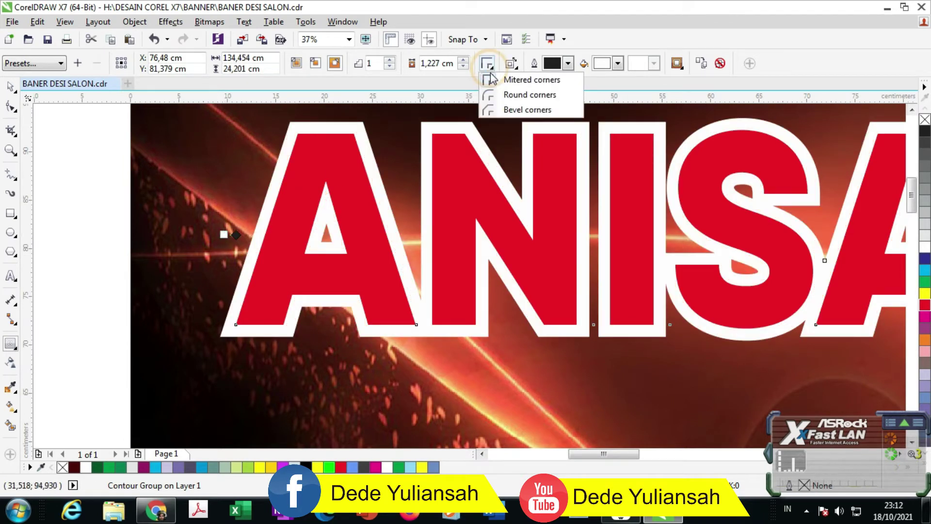
{"action": "left_click", "coordinate": [491, 97]}
{"action": "scroll", "coordinate": [216, 240], "scroll_direction": "up", "scroll_amount": 2}
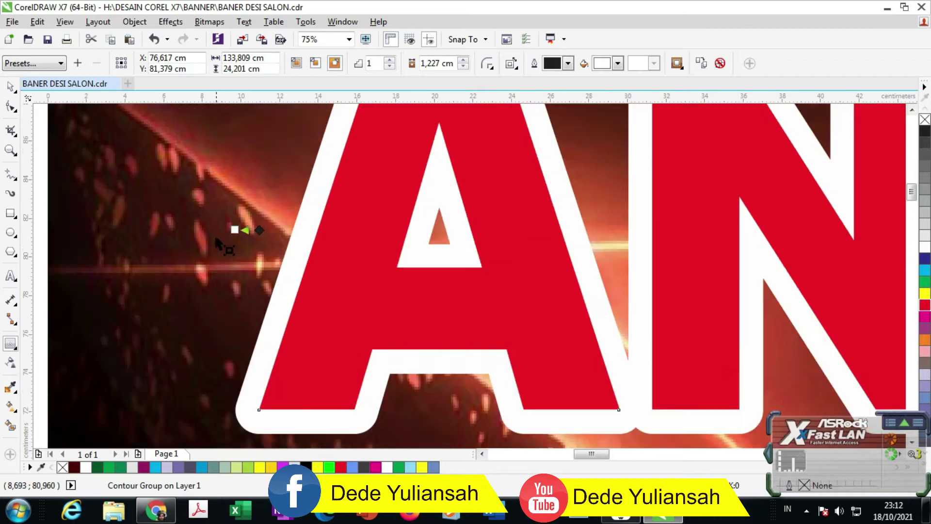
{"action": "left_click_drag", "start_coordinate": [234, 230], "coordinate": [228, 233]}
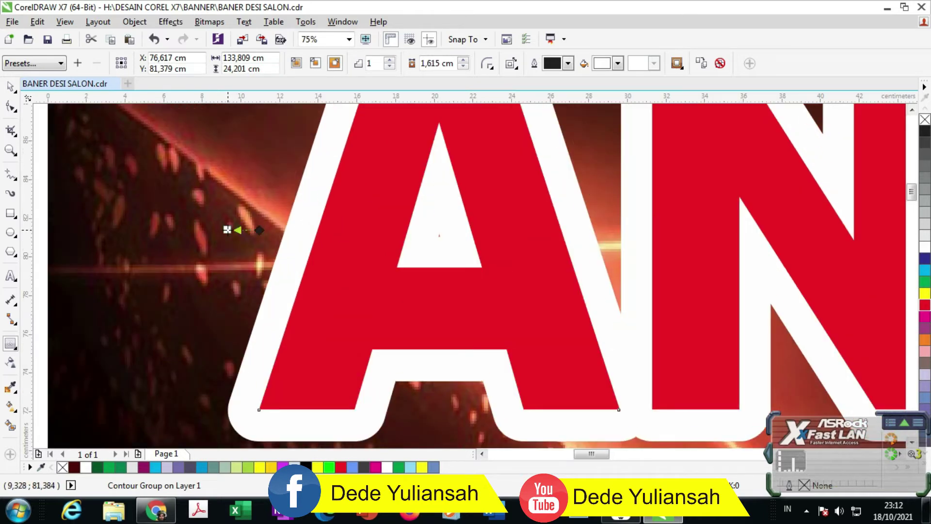
{"action": "scroll", "coordinate": [227, 231], "scroll_direction": "down", "scroll_amount": 2}
{"action": "scroll", "coordinate": [227, 232], "scroll_direction": "down", "scroll_amount": 3}
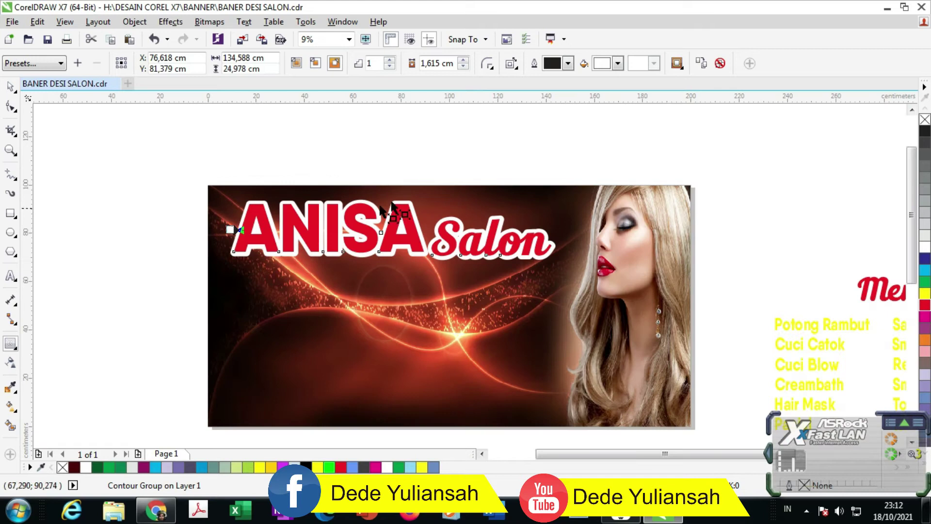
Readjust the title's contour offset to about 1.597 cm and deselect the title.
{"action": "scroll", "coordinate": [227, 231], "scroll_direction": "up", "scroll_amount": 6}
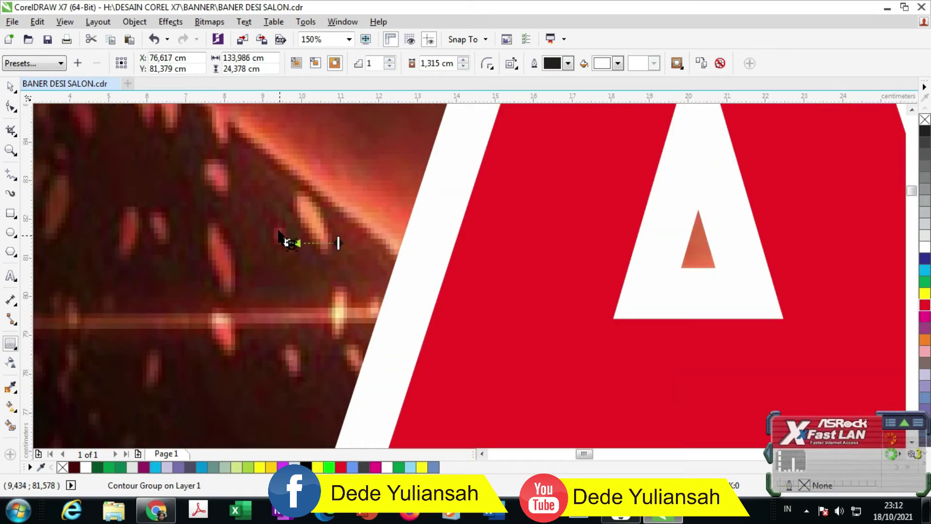
{"action": "scroll", "coordinate": [289, 232], "scroll_direction": "down", "scroll_amount": 3}
{"action": "scroll", "coordinate": [286, 227], "scroll_direction": "up", "scroll_amount": 3}
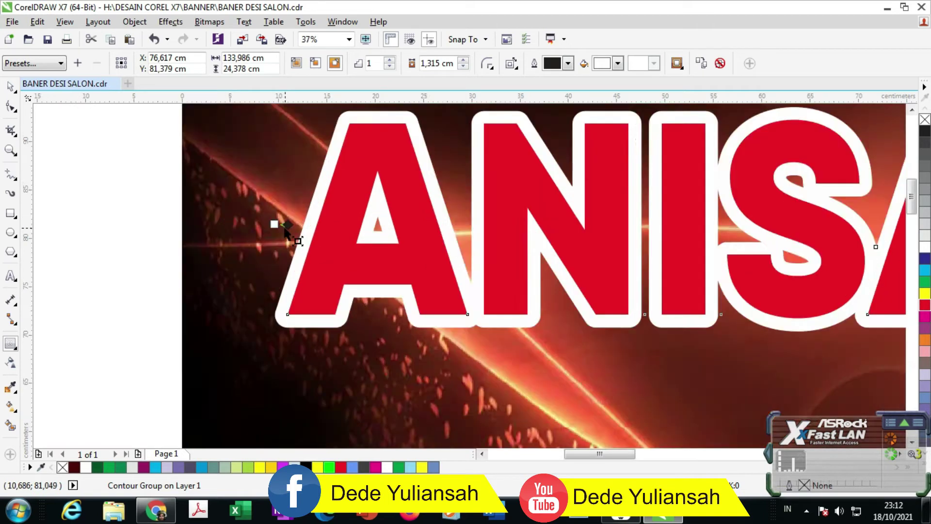
{"action": "left_click_drag", "start_coordinate": [264, 221], "coordinate": [260, 219]}
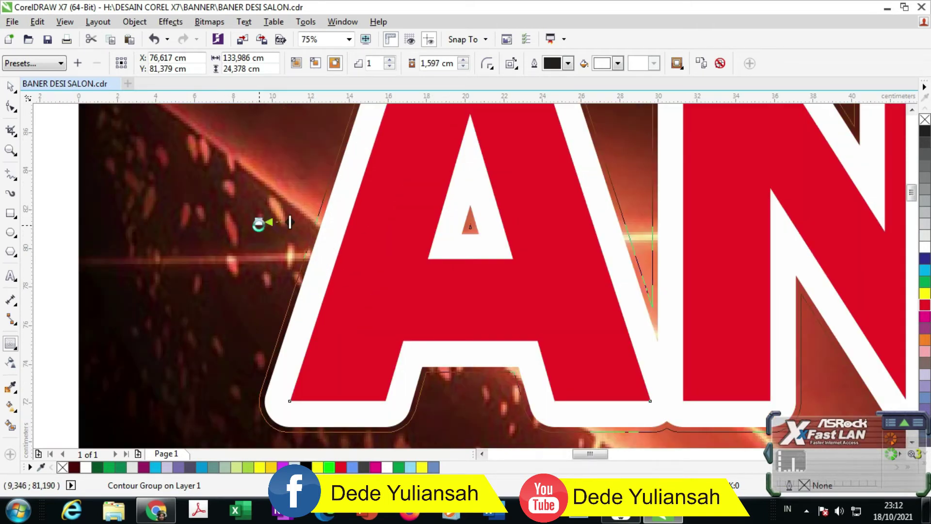
{"action": "scroll", "coordinate": [264, 222], "scroll_direction": "down", "scroll_amount": 1}
{"action": "scroll", "coordinate": [280, 221], "scroll_direction": "down", "scroll_amount": 1}
{"action": "left_click", "coordinate": [9, 86]}
{"action": "left_click", "coordinate": [106, 145]}
{"action": "scroll", "coordinate": [308, 194], "scroll_direction": "down", "scroll_amount": 1}
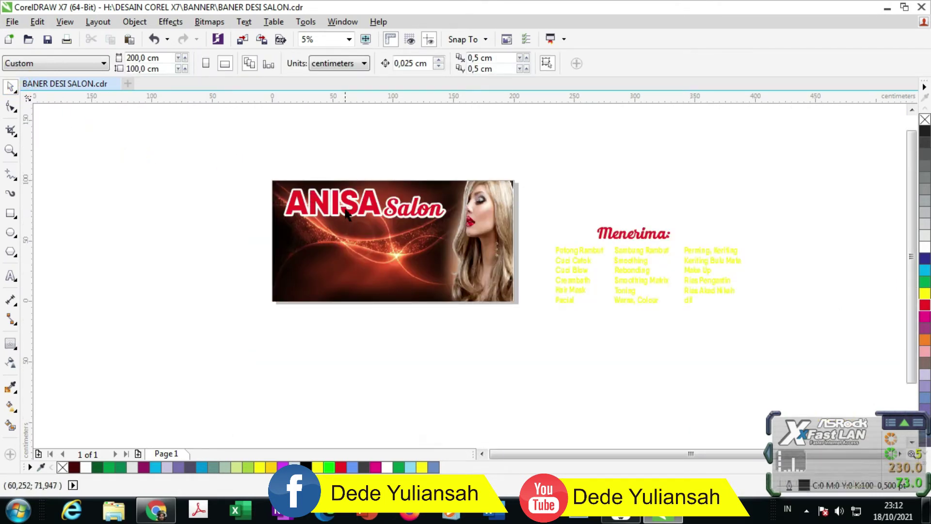
Scale the contoured title down to about 128 cm wide and move it slightly higher on the banner.
{"action": "scroll", "coordinate": [346, 214], "scroll_direction": "up", "scroll_amount": 1}
{"action": "left_click_drag", "start_coordinate": [180, 146], "coordinate": [537, 235]}
{"action": "scroll", "coordinate": [362, 203], "scroll_direction": "up", "scroll_amount": 1}
{"action": "left_click_drag", "start_coordinate": [361, 203], "coordinate": [360, 199]}
{"action": "scroll", "coordinate": [378, 129], "scroll_direction": "down", "scroll_amount": 1}
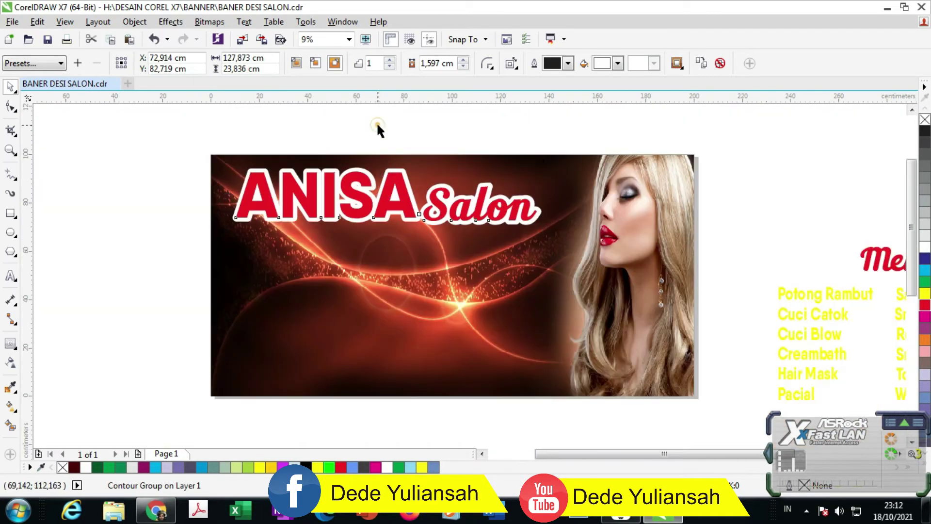
{"action": "left_click", "coordinate": [378, 125]}
{"action": "scroll", "coordinate": [377, 126], "scroll_direction": "down", "scroll_amount": 1}
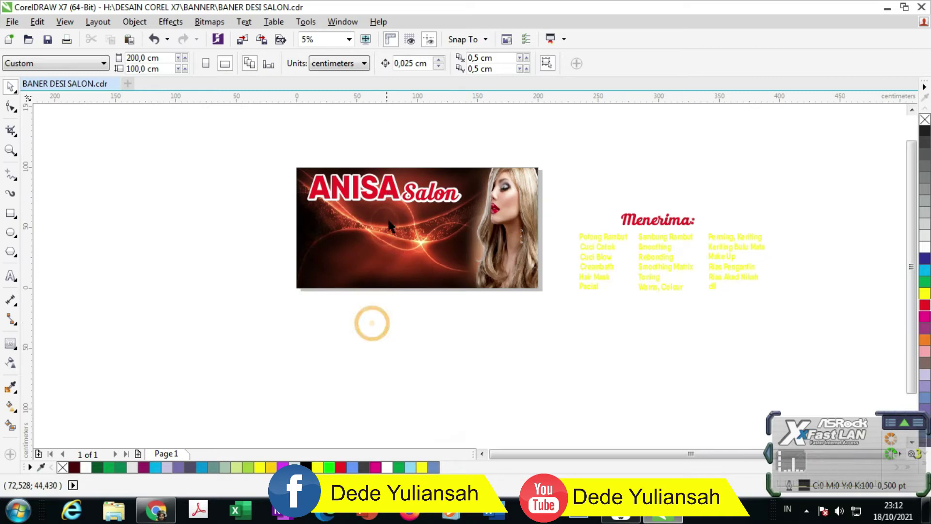
Add the artistic text Menerima in the middle of the banner and enlarge it to about 38 cm wide.
{"action": "scroll", "coordinate": [391, 225], "scroll_direction": "up", "scroll_amount": 1}
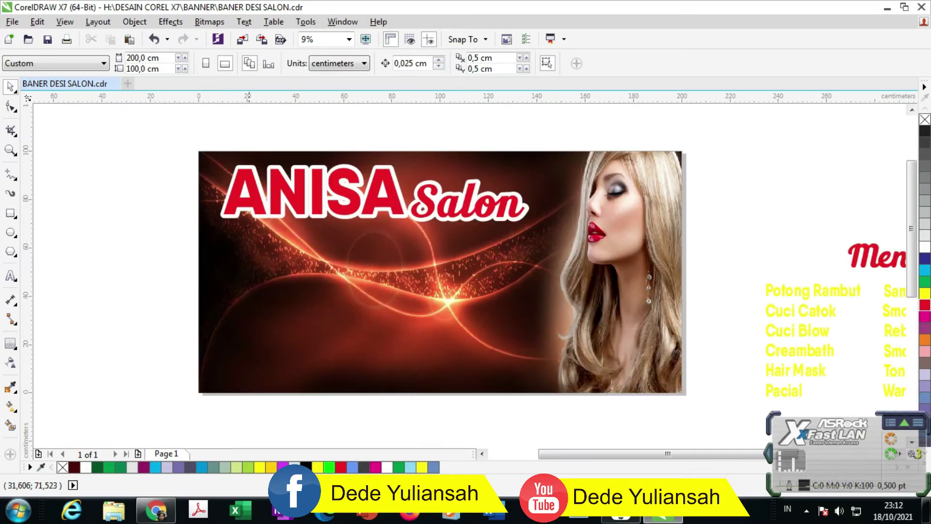
{"action": "left_click", "coordinate": [10, 276]}
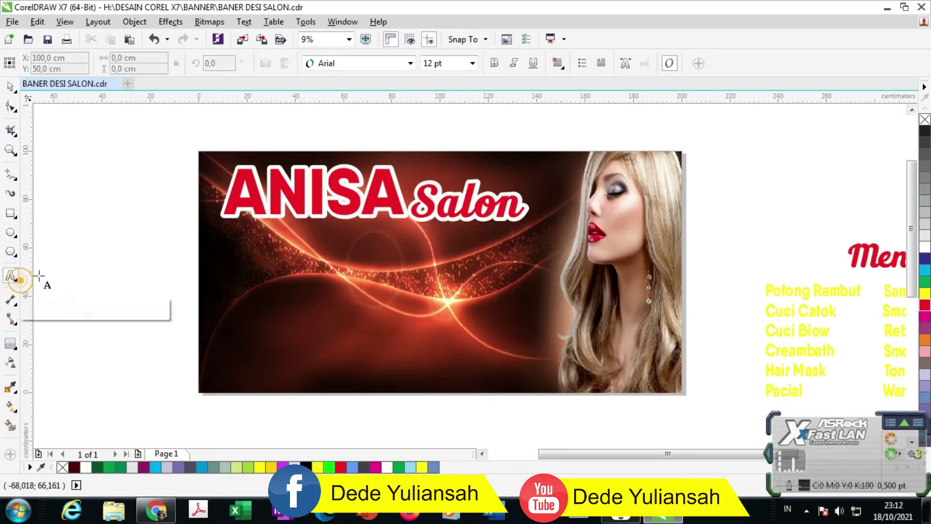
{"action": "left_click", "coordinate": [336, 267]}
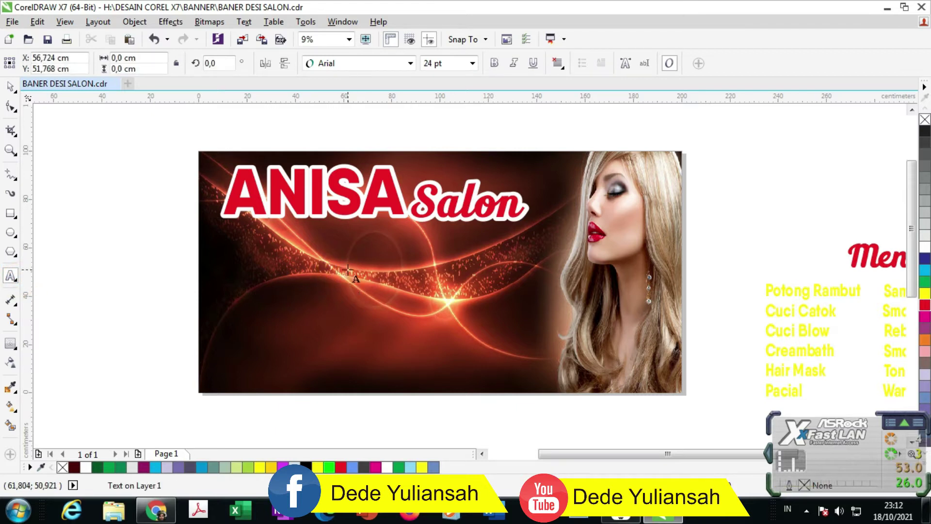
{"action": "type", "text": "M"}
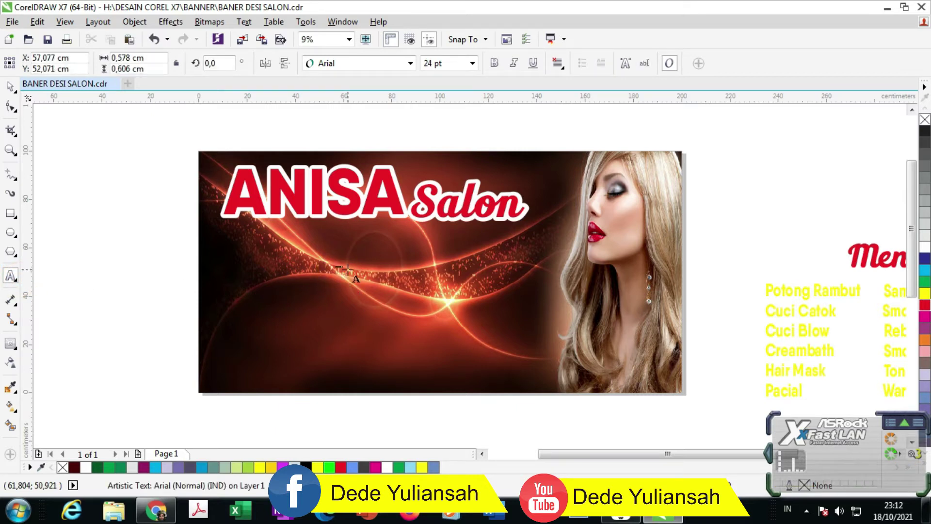
{"action": "key", "text": "ctrl+v"}
{"action": "left_click", "coordinate": [10, 87]}
{"action": "left_click_drag", "start_coordinate": [346, 273], "coordinate": [426, 284]}
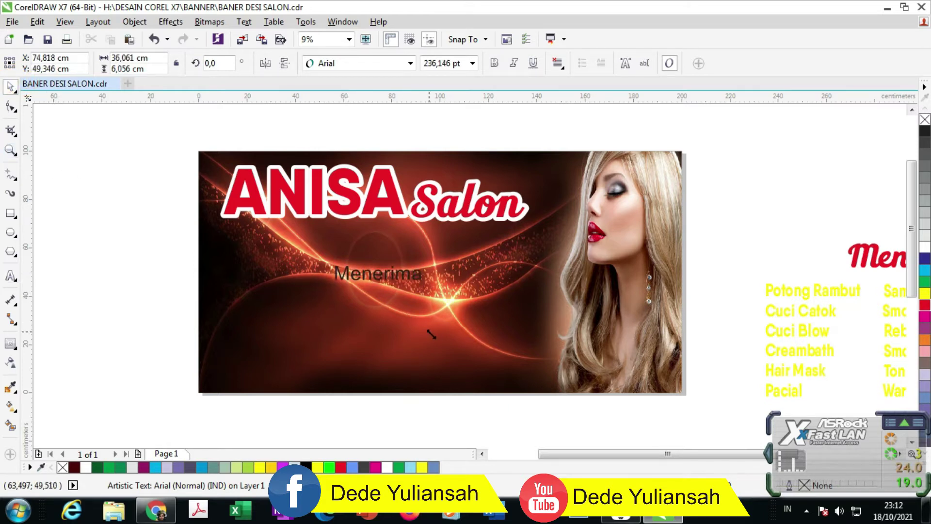
Move Menerima to just below the title and set its font to Selphia, matching the heading beside the banner.
{"action": "left_click", "coordinate": [881, 262]}
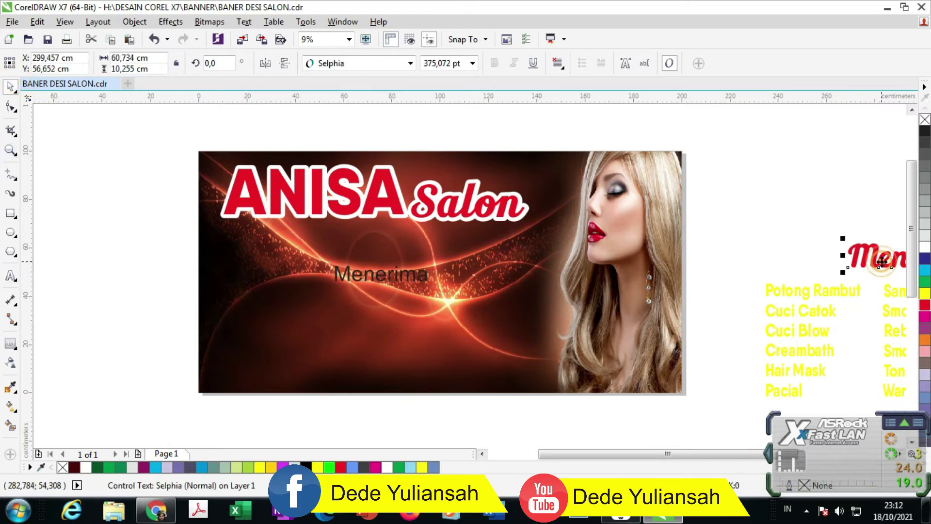
{"action": "left_click", "coordinate": [388, 277]}
{"action": "left_click_drag", "start_coordinate": [388, 277], "coordinate": [390, 242]}
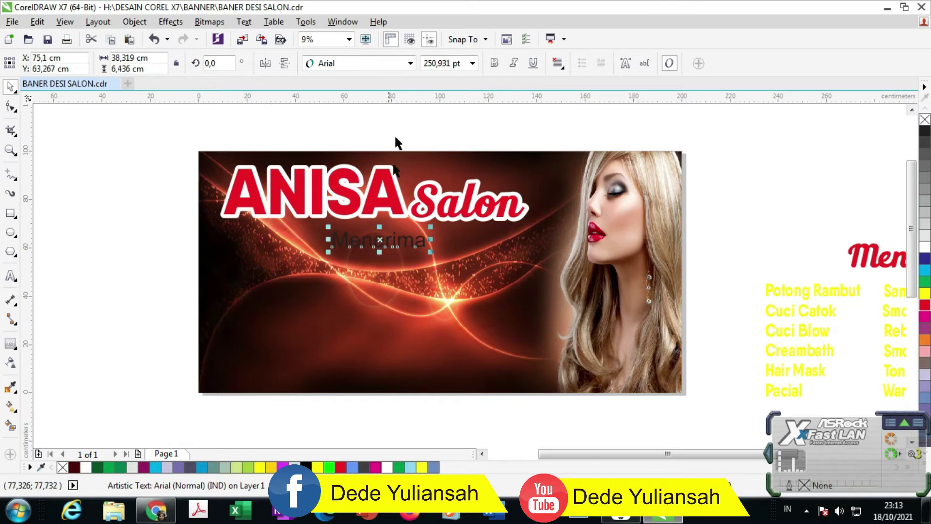
{"action": "left_click", "coordinate": [371, 64]}
{"action": "left_click", "coordinate": [353, 93]}
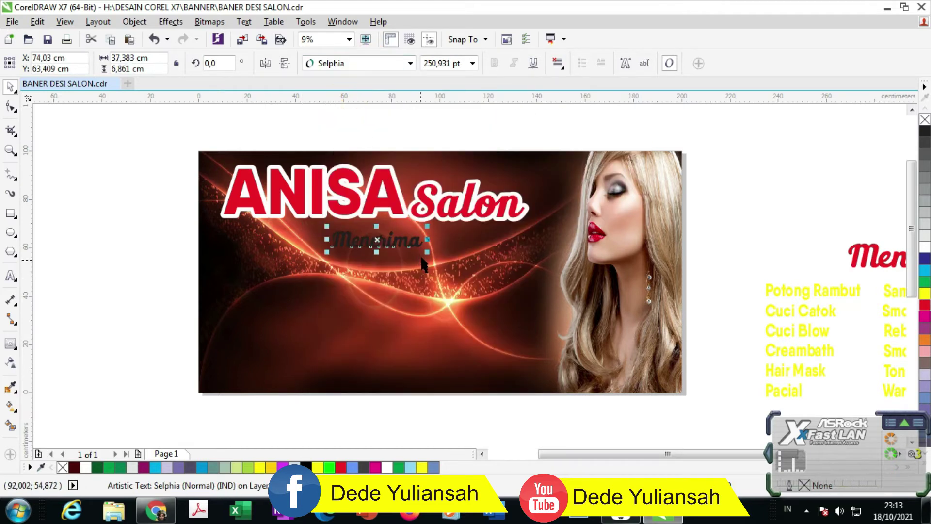
Fill the Menerima text on the banner with red.
{"action": "scroll", "coordinate": [436, 250], "scroll_direction": "up", "scroll_amount": 2}
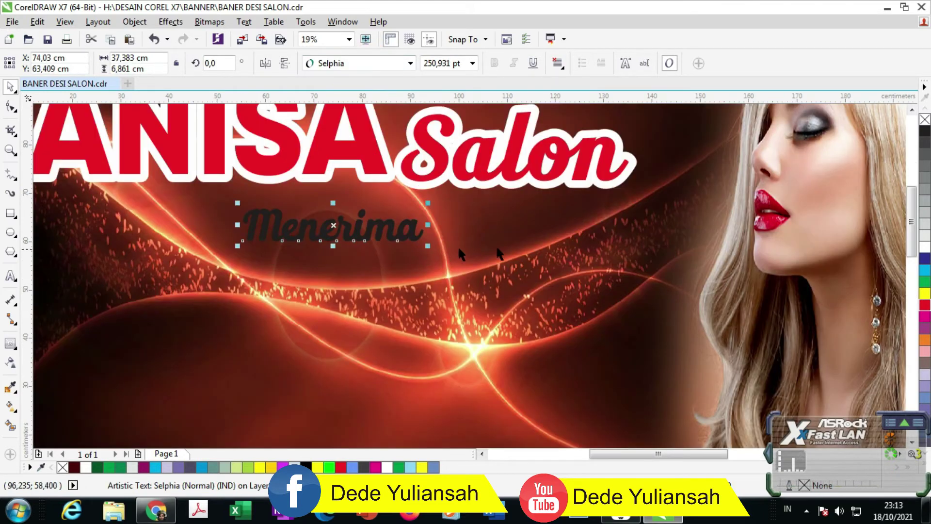
{"action": "left_click", "coordinate": [925, 305]}
{"action": "scroll", "coordinate": [262, 242], "scroll_direction": "down", "scroll_amount": 2}
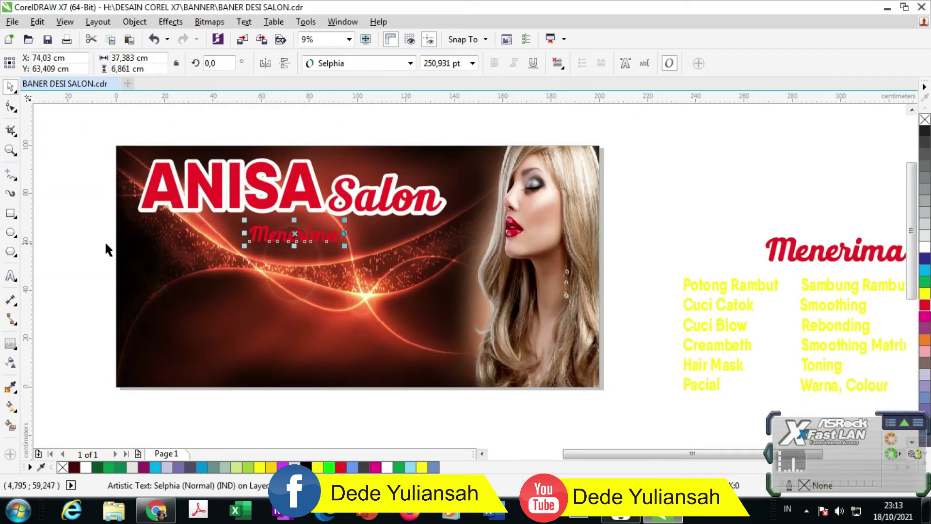
Add a white contour to the red Menerima text on the banner and reduce its offset to about 0.575 cm.
{"action": "left_click", "coordinate": [8, 345]}
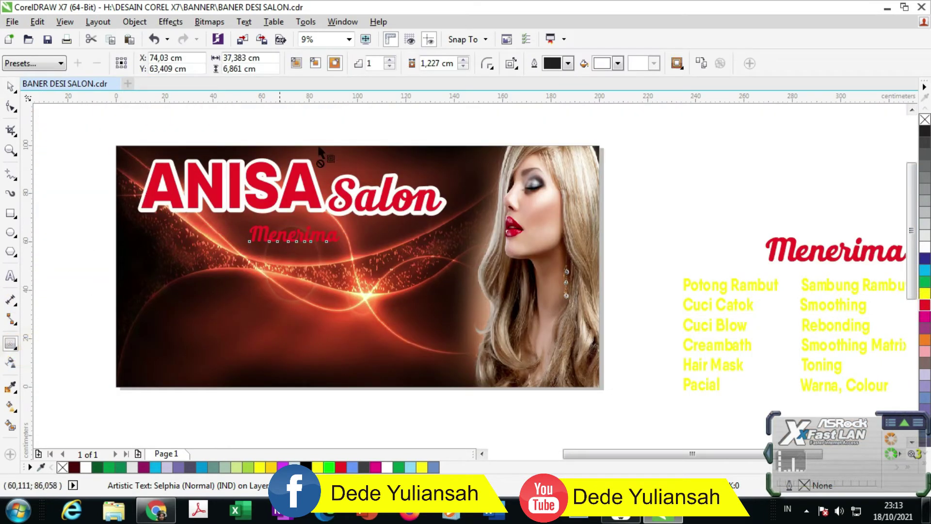
{"action": "left_click", "coordinate": [340, 65]}
{"action": "scroll", "coordinate": [249, 221], "scroll_direction": "up", "scroll_amount": 3}
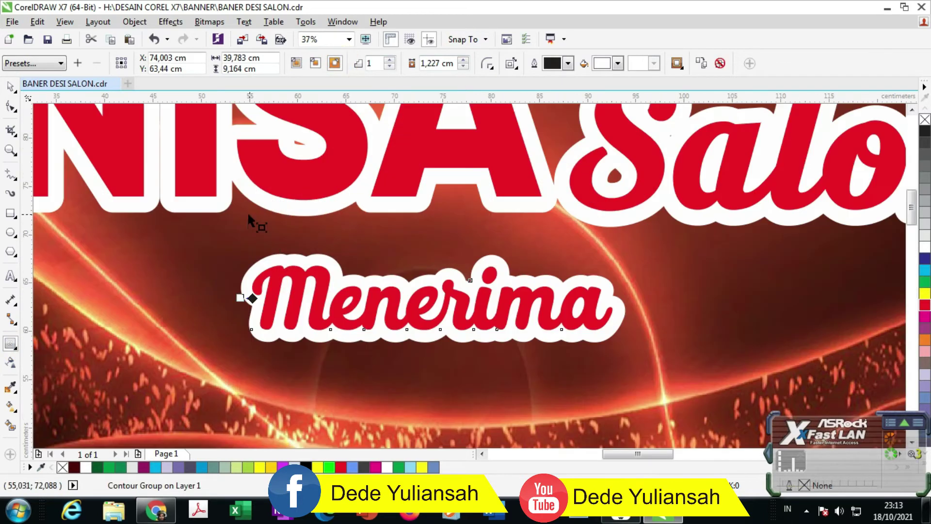
{"action": "scroll", "coordinate": [241, 301], "scroll_direction": "up", "scroll_amount": 2}
{"action": "mouse_move", "coordinate": [238, 294]}
{"action": "left_mouse_down"}
{"action": "mouse_move", "coordinate": [253, 306]}
{"action": "mouse_move", "coordinate": [250, 296]}
{"action": "left_mouse_up"}
{"action": "left_click_drag", "start_coordinate": [251, 297], "coordinate": [253, 295]}
{"action": "scroll", "coordinate": [307, 191], "scroll_direction": "down", "scroll_amount": 5}
{"action": "scroll", "coordinate": [310, 175], "scroll_direction": "up", "scroll_amount": 3}
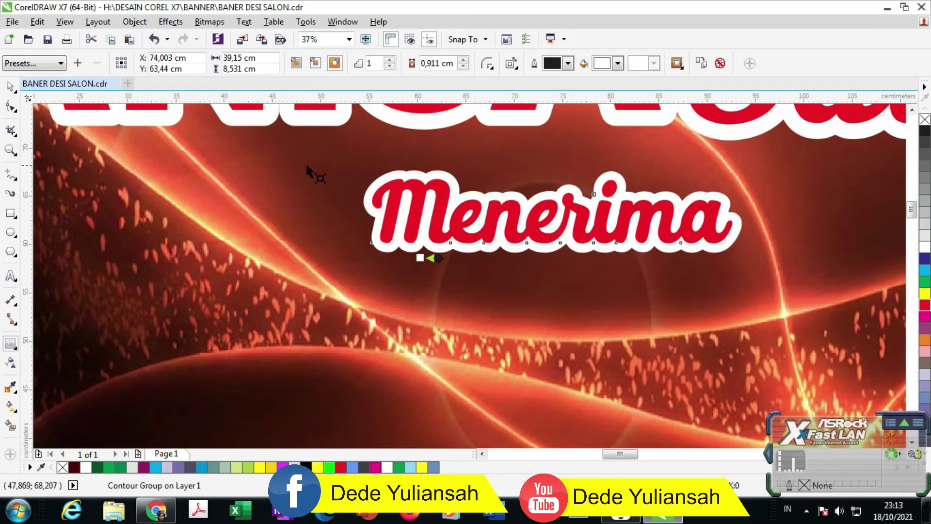
{"action": "scroll", "coordinate": [306, 166], "scroll_direction": "up", "scroll_amount": 2}
{"action": "mouse_move", "coordinate": [420, 258]}
{"action": "left_mouse_down"}
{"action": "mouse_move", "coordinate": [416, 250]}
{"action": "mouse_move", "coordinate": [426, 260]}
{"action": "left_mouse_up"}
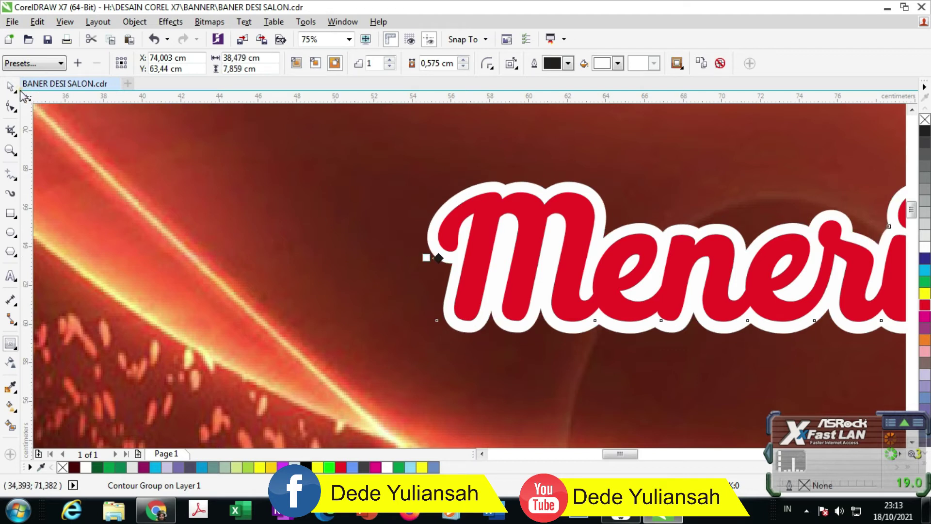
Fill the service list beside the banner with black and group its four text objects.
{"action": "scroll", "coordinate": [260, 198], "scroll_direction": "down", "scroll_amount": 6}
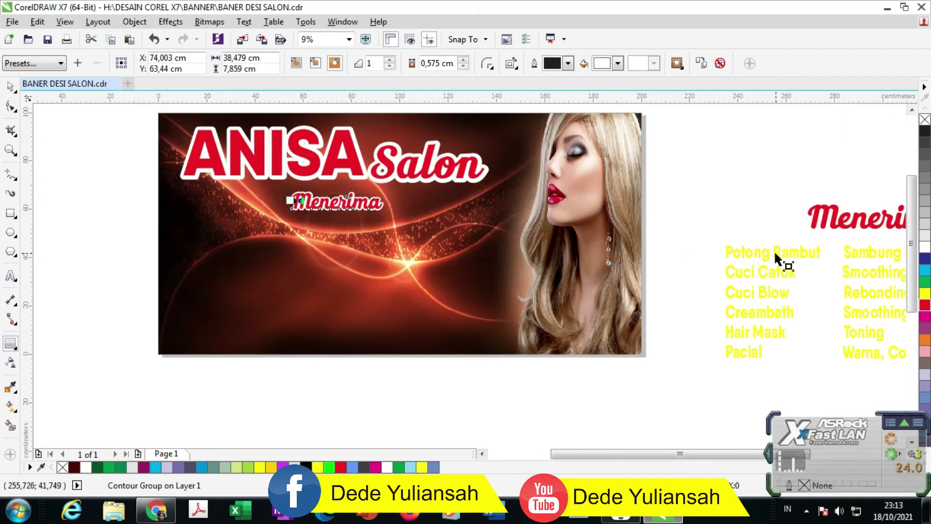
{"action": "scroll", "coordinate": [460, 198], "scroll_direction": "down", "scroll_amount": 2}
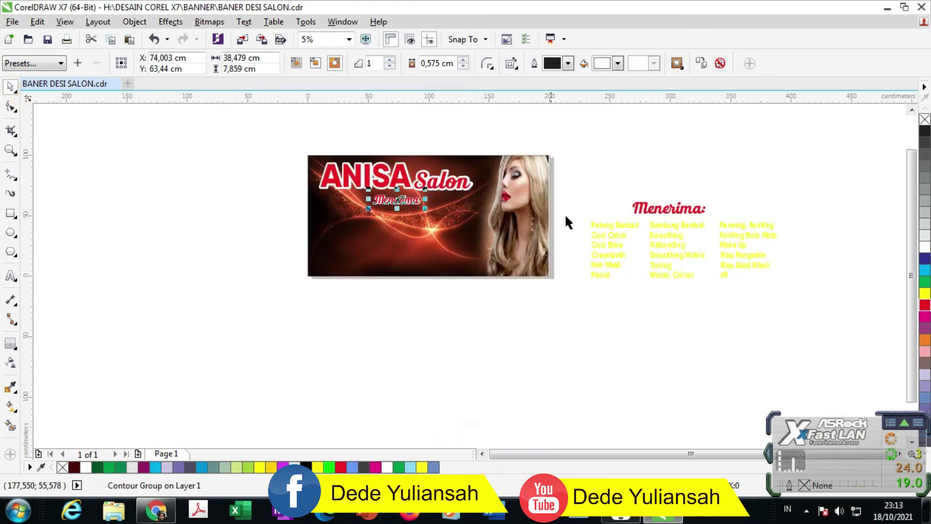
{"action": "scroll", "coordinate": [858, 271], "scroll_direction": "up", "scroll_amount": 2}
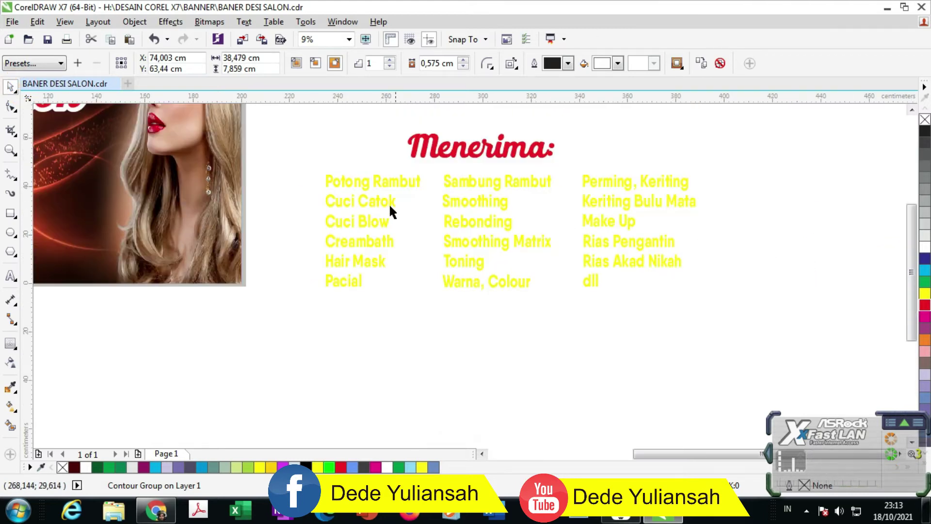
{"action": "left_click_drag", "start_coordinate": [482, 235], "coordinate": [773, 318]}
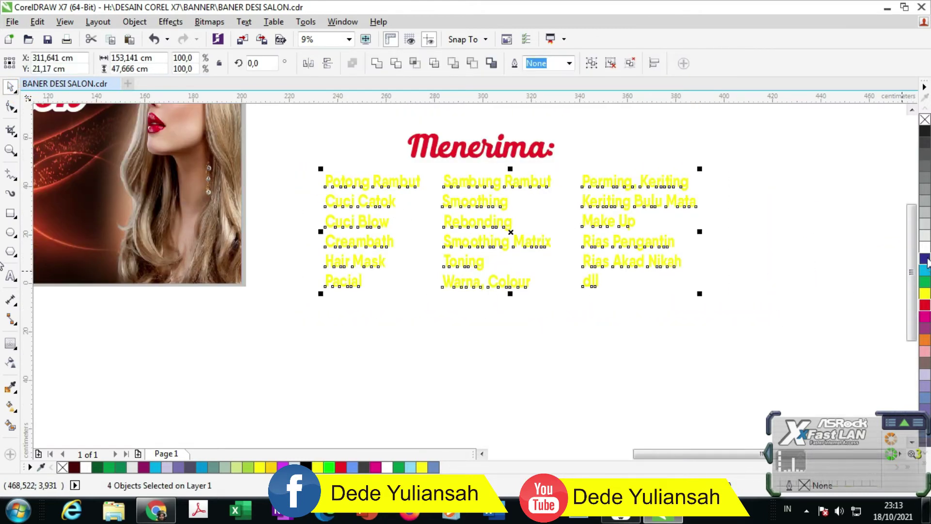
{"action": "left_click", "coordinate": [925, 131]}
{"action": "key", "text": "ctrl+g"}
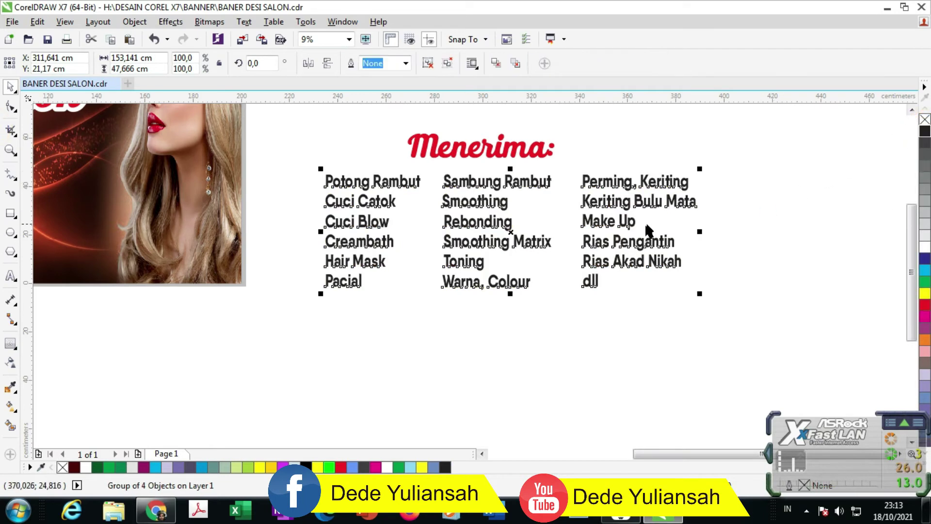
Move the grouped service list onto the banner below Menerima and fill it with yellow.
{"action": "scroll", "coordinate": [630, 235], "scroll_direction": "down", "scroll_amount": 5}
{"action": "scroll", "coordinate": [608, 235], "scroll_direction": "up", "scroll_amount": 2}
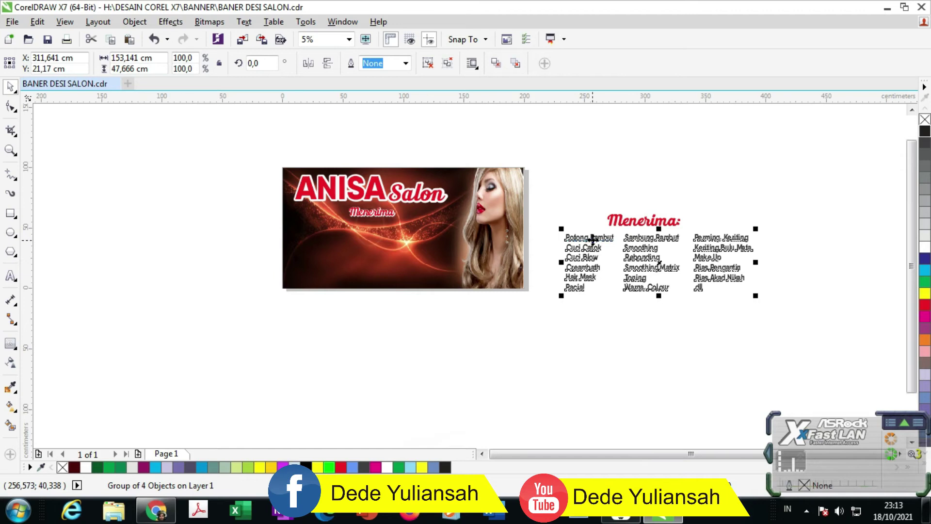
{"action": "left_click_drag", "start_coordinate": [594, 245], "coordinate": [338, 227]}
{"action": "scroll", "coordinate": [319, 230], "scroll_direction": "up", "scroll_amount": 2}
{"action": "scroll", "coordinate": [319, 230], "scroll_direction": "up", "scroll_amount": 3}
{"action": "scroll", "coordinate": [325, 213], "scroll_direction": "down", "scroll_amount": 2}
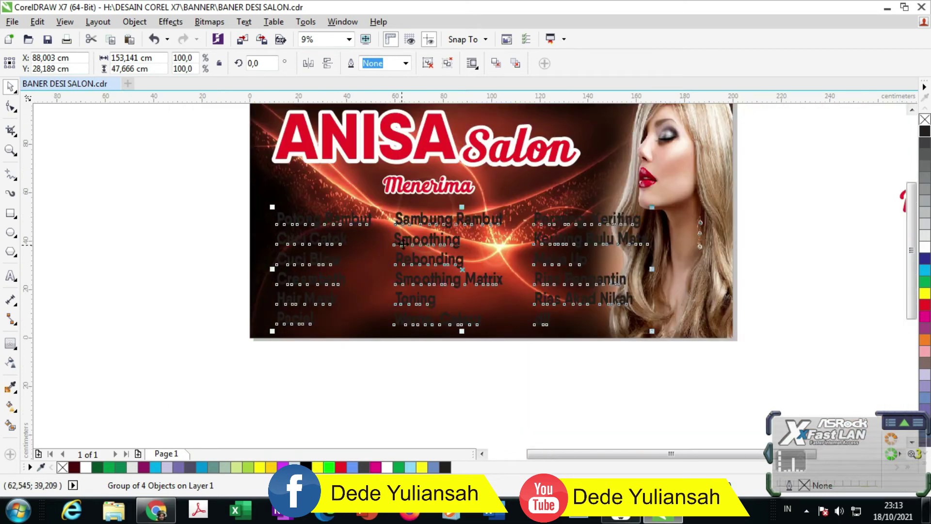
{"action": "left_click", "coordinate": [925, 294]}
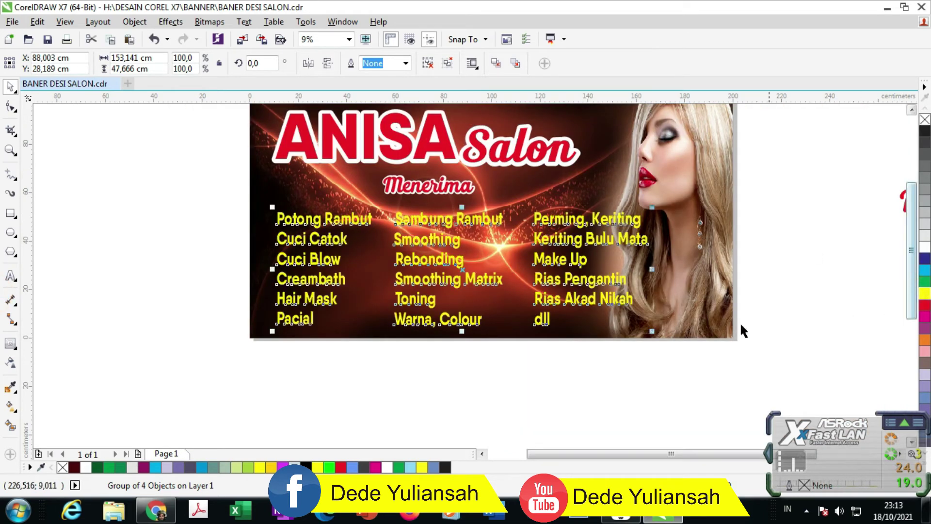
{"action": "left_click", "coordinate": [554, 361]}
Add a dark #221F20 contour to the yellow service list and reduce its offset to about 0.64 cm.
{"action": "scroll", "coordinate": [321, 225], "scroll_direction": "up", "scroll_amount": 2}
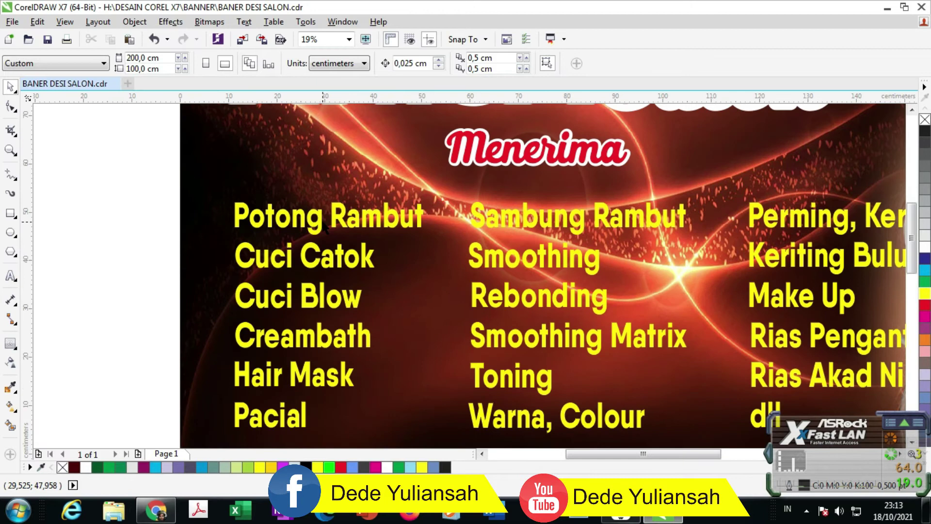
{"action": "left_click", "coordinate": [324, 231]}
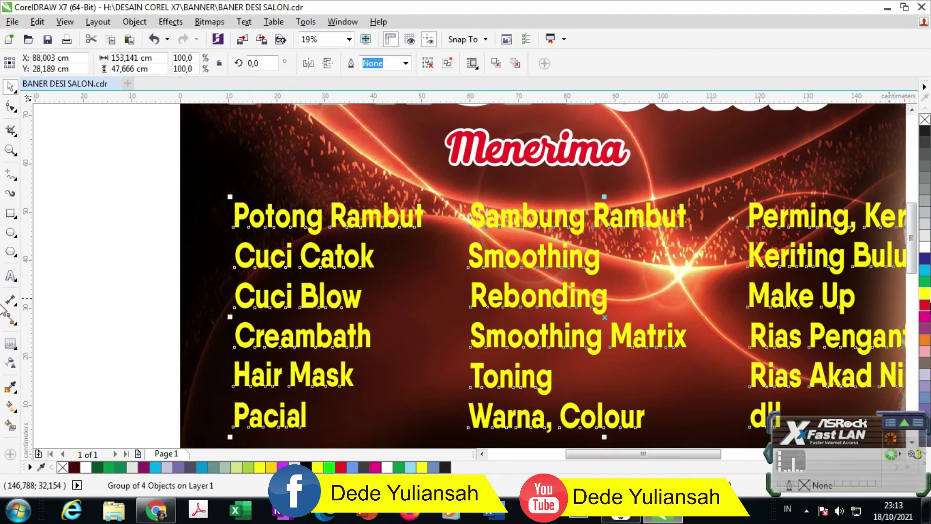
{"action": "left_click", "coordinate": [11, 345]}
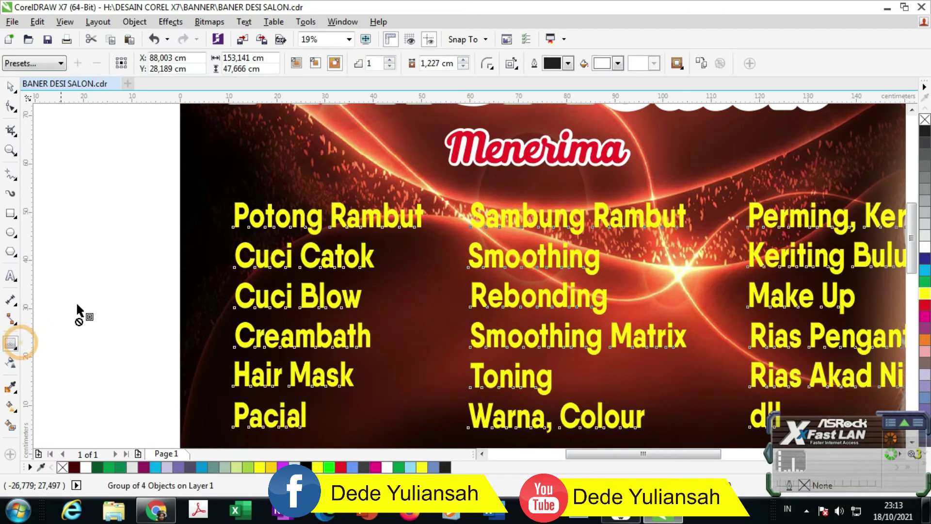
{"action": "left_click", "coordinate": [618, 64]}
{"action": "left_click", "coordinate": [601, 167]}
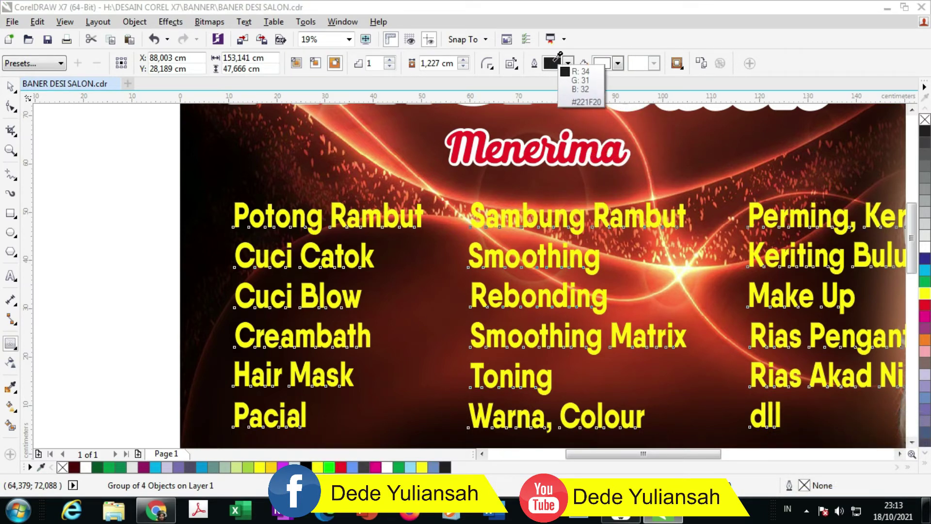
{"action": "left_click", "coordinate": [554, 59]}
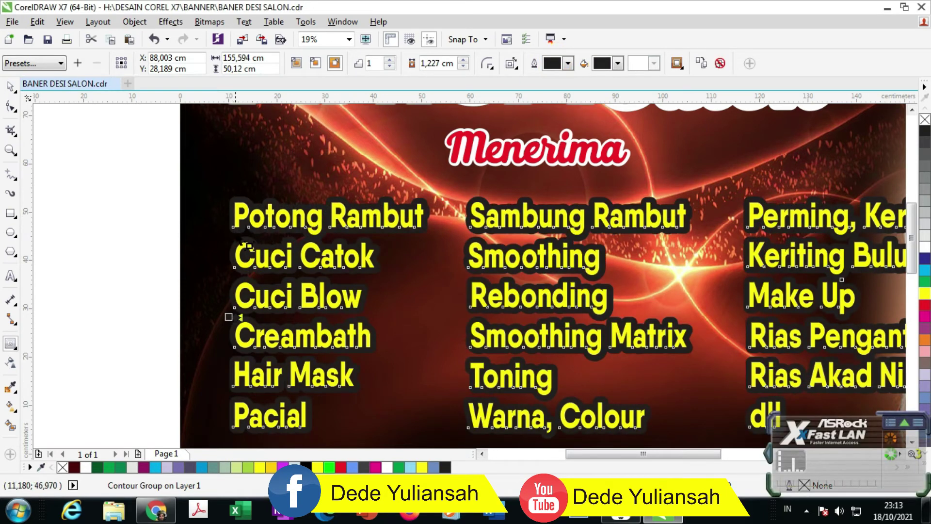
{"action": "scroll", "coordinate": [231, 339], "scroll_direction": "up", "scroll_amount": 2}
{"action": "scroll", "coordinate": [232, 339], "scroll_direction": "up", "scroll_amount": 2}
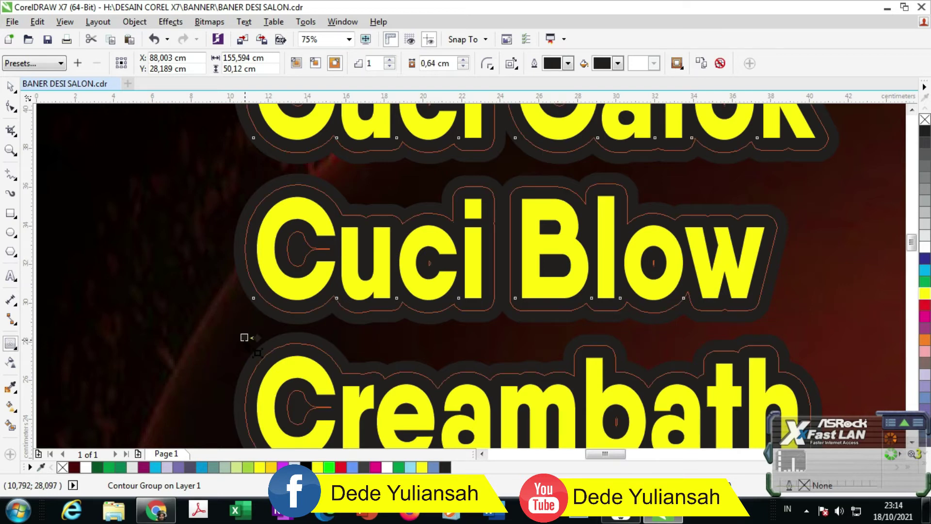
{"action": "scroll", "coordinate": [227, 301], "scroll_direction": "down", "scroll_amount": 4}
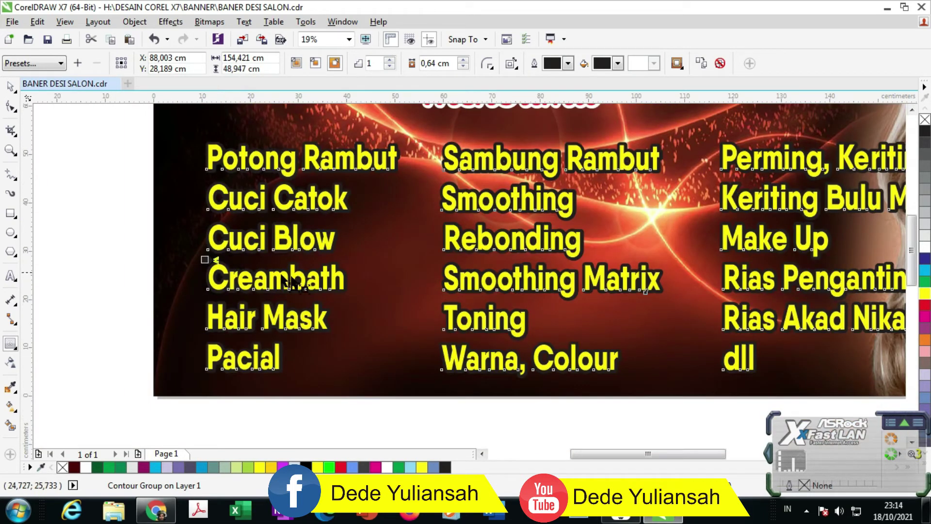
Break the service list's contour group apart so the dark outline becomes a separate shape from the text.
{"action": "left_click", "coordinate": [65, 160]}
{"action": "scroll", "coordinate": [334, 184], "scroll_direction": "up", "scroll_amount": 3}
{"action": "scroll", "coordinate": [350, 155], "scroll_direction": "up", "scroll_amount": 1}
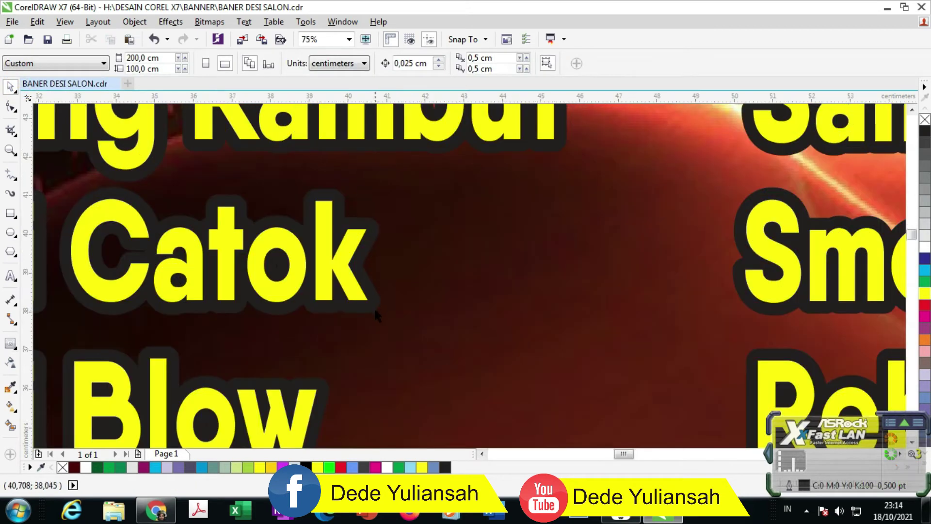
{"action": "left_click", "coordinate": [372, 305]}
{"action": "right_click", "coordinate": [373, 307]}
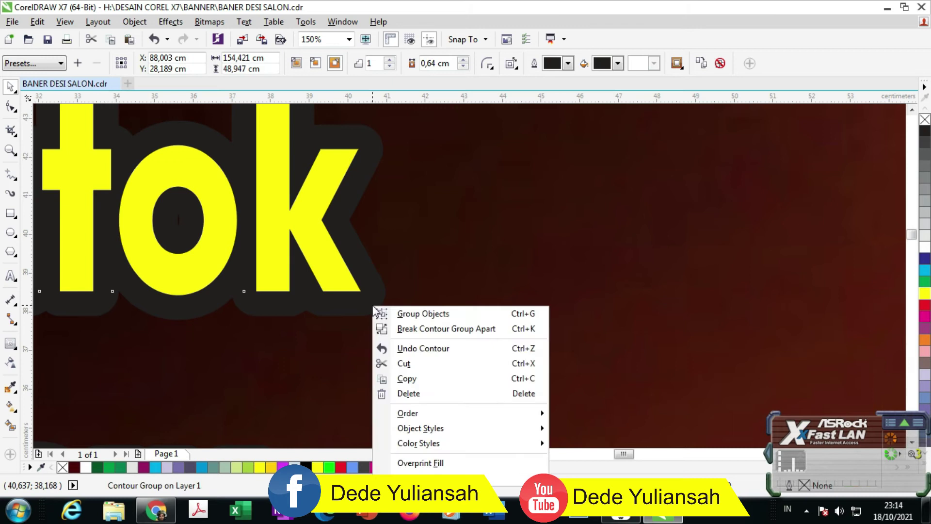
{"action": "left_click", "coordinate": [434, 329]}
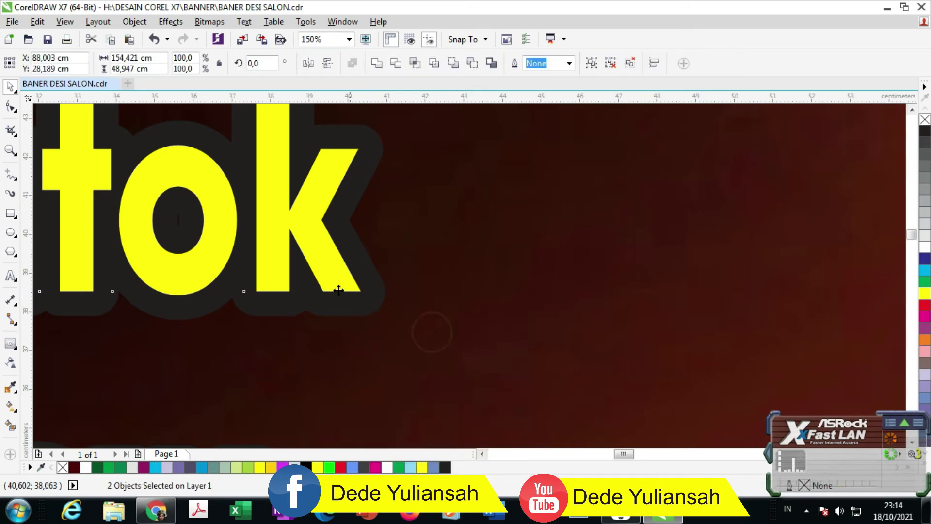
{"action": "scroll", "coordinate": [300, 205], "scroll_direction": "down", "scroll_amount": 4}
{"action": "left_click", "coordinate": [76, 261]}
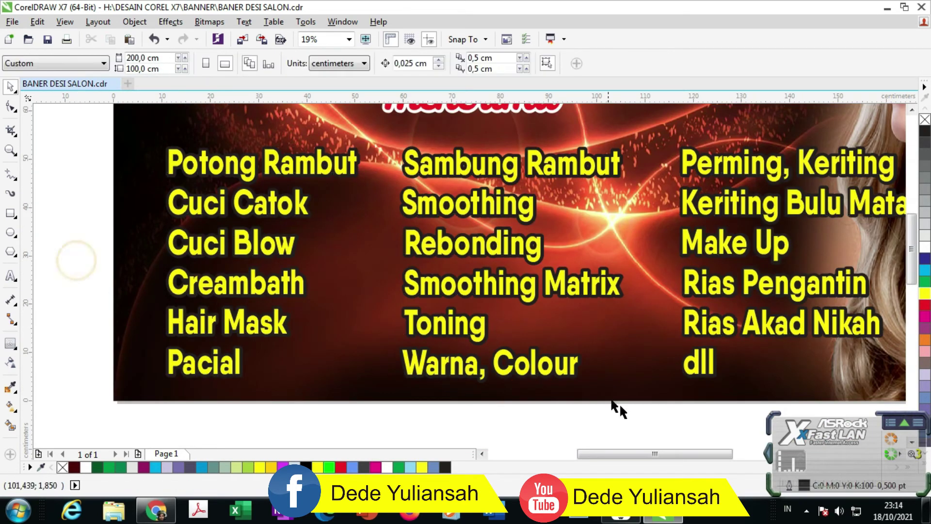
Change the dark outline shape's fill to the CMYK model and set it to pure black with K 100.
{"action": "scroll", "coordinate": [615, 405], "scroll_direction": "up", "scroll_amount": 3}
{"action": "left_click", "coordinate": [561, 377]}
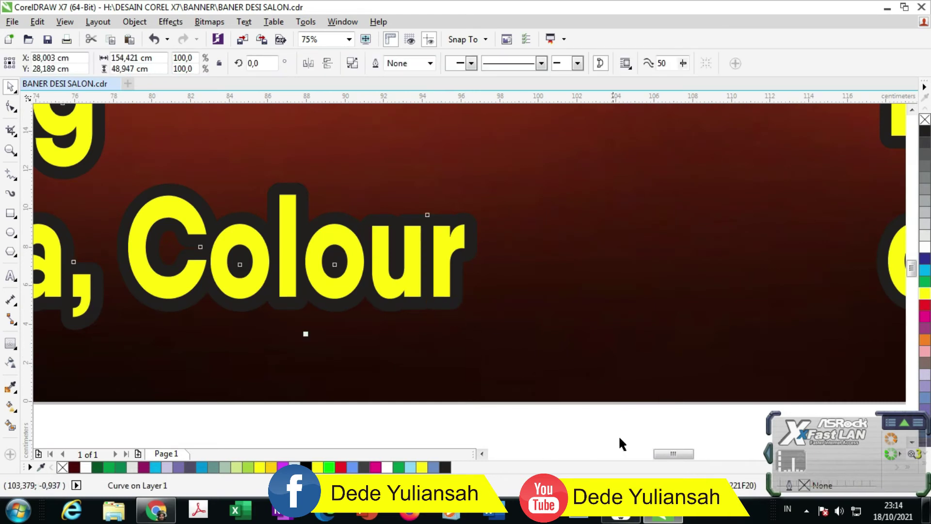
{"action": "double_click", "coordinate": [663, 478]}
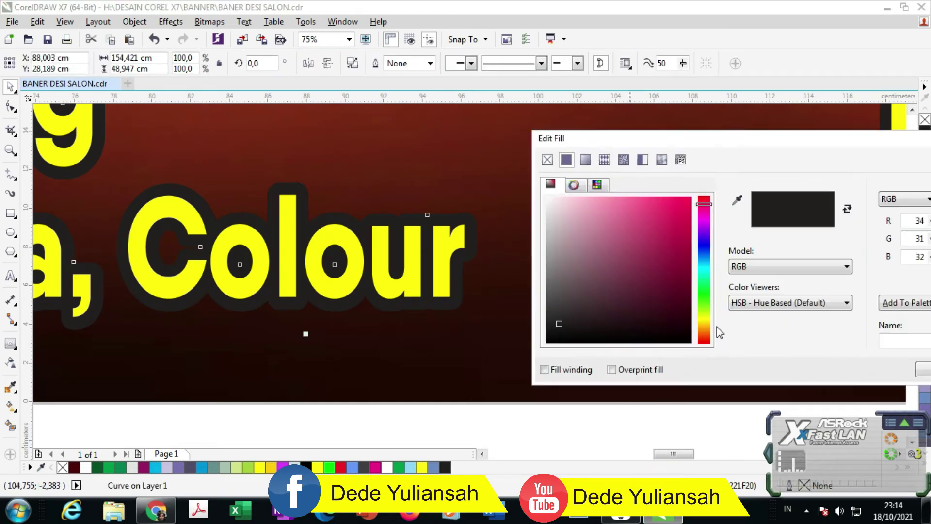
{"action": "left_click", "coordinate": [895, 200]}
{"action": "left_click", "coordinate": [894, 212]}
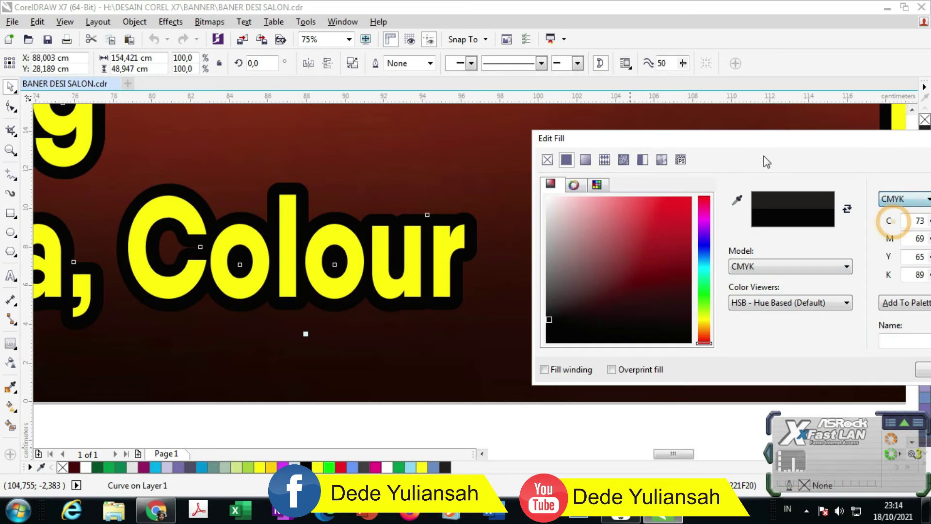
{"action": "left_click_drag", "start_coordinate": [750, 137], "coordinate": [511, 128]}
{"action": "left_click_drag", "start_coordinate": [692, 212], "coordinate": [692, 141]}
{"action": "left_click_drag", "start_coordinate": [692, 230], "coordinate": [693, 170]}
{"action": "left_click_drag", "start_coordinate": [692, 248], "coordinate": [699, 174]}
{"action": "left_click_drag", "start_coordinate": [693, 267], "coordinate": [692, 257]}
{"action": "left_click", "coordinate": [703, 362]}
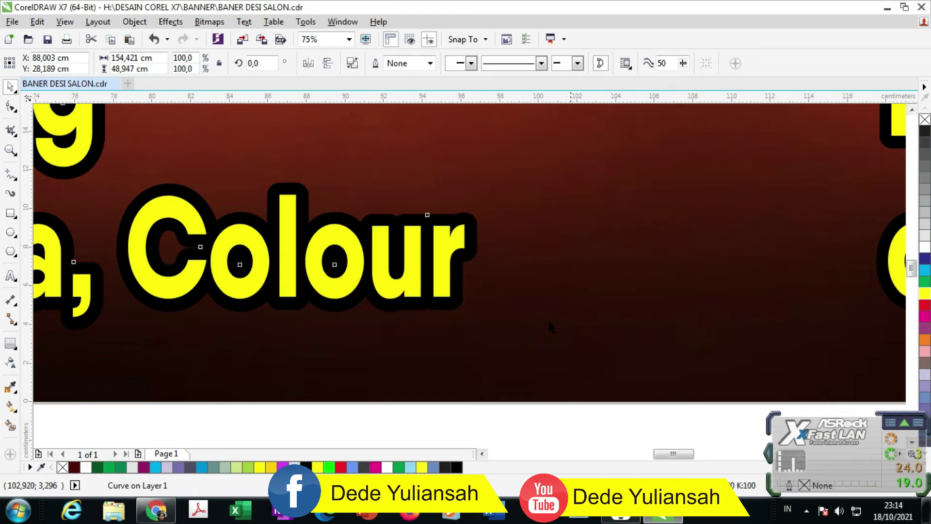
{"action": "key", "text": "shift+F4"}
{"action": "scroll", "coordinate": [547, 360], "scroll_direction": "down", "scroll_amount": 1}
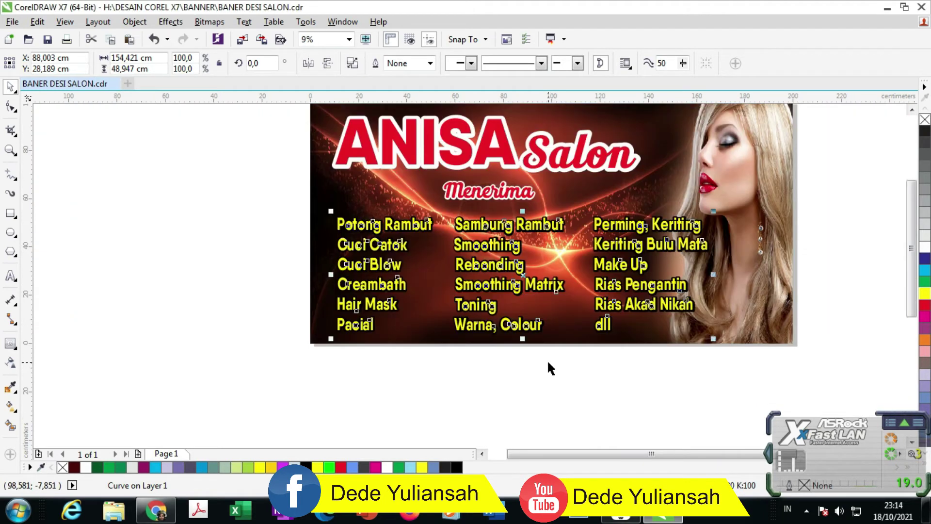
{"action": "left_click", "coordinate": [560, 391]}
{"action": "left_click_drag", "start_coordinate": [433, 299], "coordinate": [805, 361]}
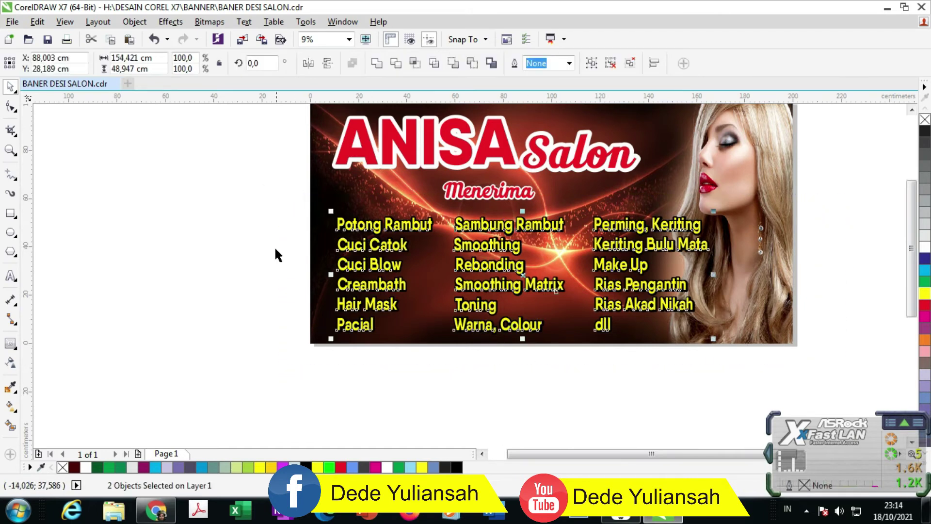
{"action": "scroll", "coordinate": [334, 215], "scroll_direction": "up", "scroll_amount": 1}
{"action": "scroll", "coordinate": [350, 224], "scroll_direction": "down", "scroll_amount": 2}
{"action": "left_click", "coordinate": [277, 208]}
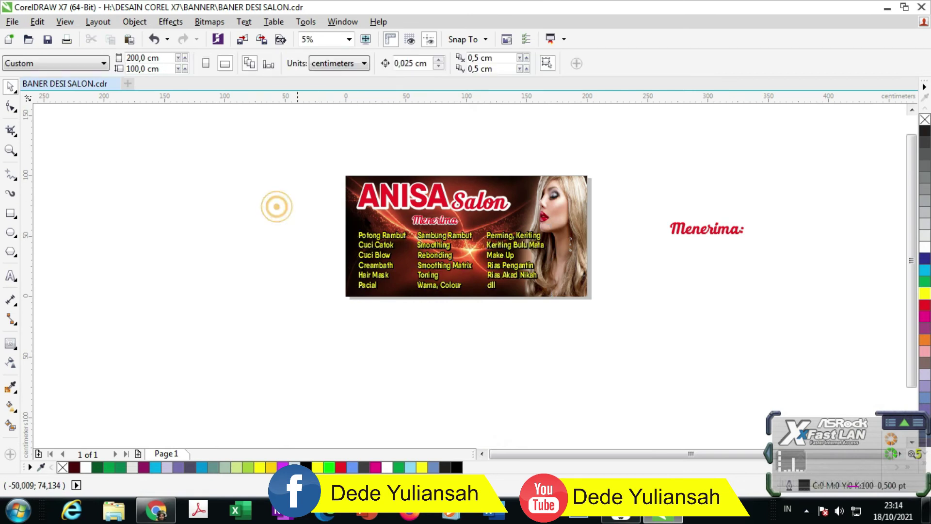
Delete the leftover red Menerima: heading beside the banner.
{"action": "left_click_drag", "start_coordinate": [650, 198], "coordinate": [831, 269]}
{"action": "key", "text": "Delete"}
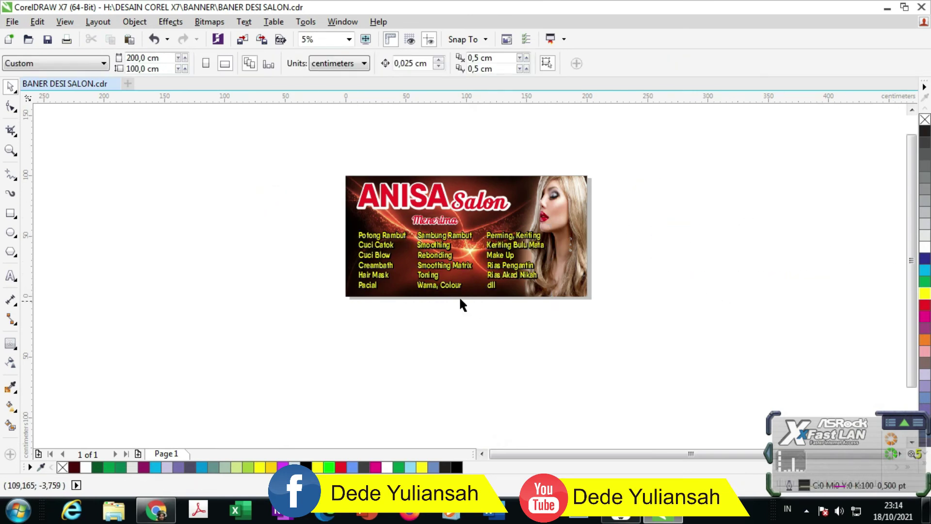
Draw a bullet circle about 2.7 cm in diameter just before Potong Rambut on the banner.
{"action": "scroll", "coordinate": [353, 247], "scroll_direction": "up", "scroll_amount": 2}
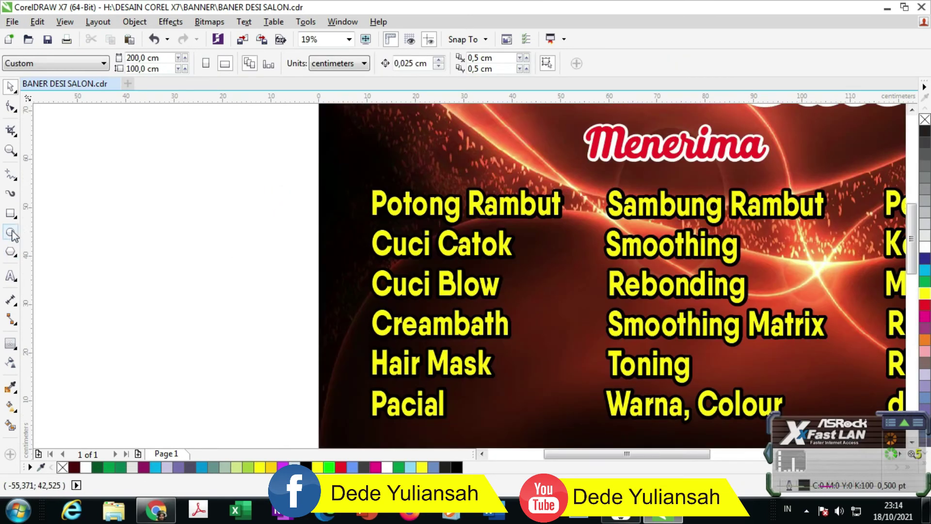
{"action": "left_click", "coordinate": [10, 232]}
{"action": "scroll", "coordinate": [360, 195], "scroll_direction": "up", "scroll_amount": 2}
{"action": "mouse_move", "coordinate": [346, 201]}
{"action": "left_mouse_down"}
{"action": "mouse_move", "coordinate": [391, 245]}
{"action": "mouse_move", "coordinate": [376, 232]}
{"action": "left_mouse_up"}
{"action": "left_click", "coordinate": [10, 87]}
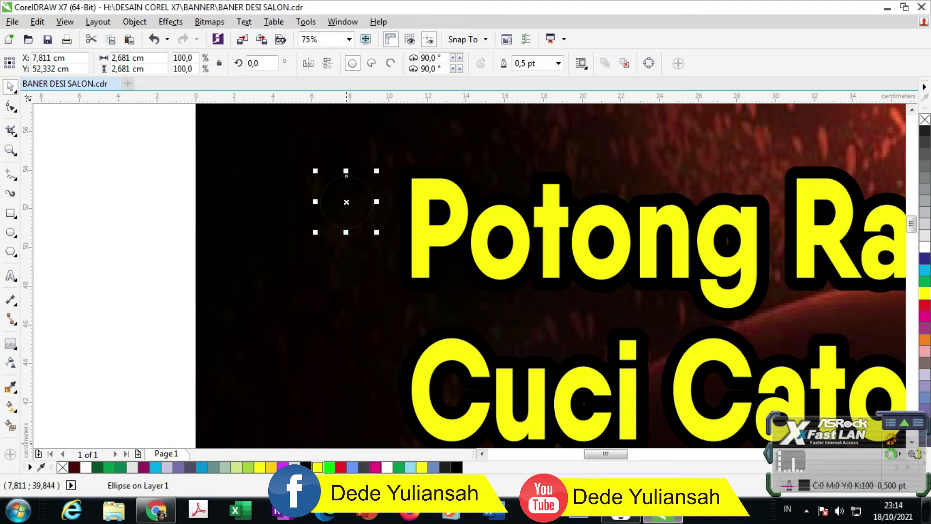
Move the bullet circle slightly lower and closer to Potong Rambut and fill it with golden yellow.
{"action": "left_click", "coordinate": [260, 466]}
{"action": "scroll", "coordinate": [347, 214], "scroll_direction": "up", "scroll_amount": 2}
{"action": "left_click_drag", "start_coordinate": [347, 214], "coordinate": [375, 270]}
{"action": "scroll", "coordinate": [375, 270], "scroll_direction": "down", "scroll_amount": 2}
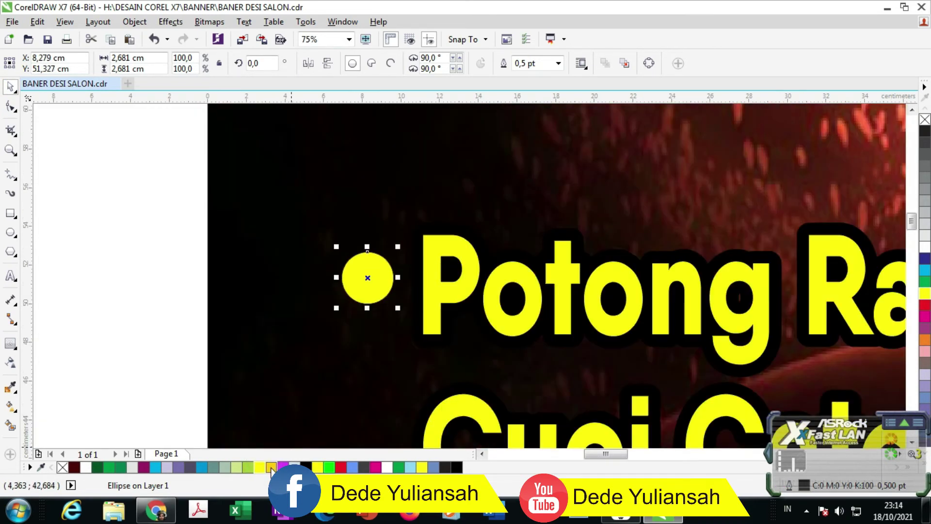
{"action": "left_click", "coordinate": [271, 467]}
{"action": "scroll", "coordinate": [372, 271], "scroll_direction": "up", "scroll_amount": 1}
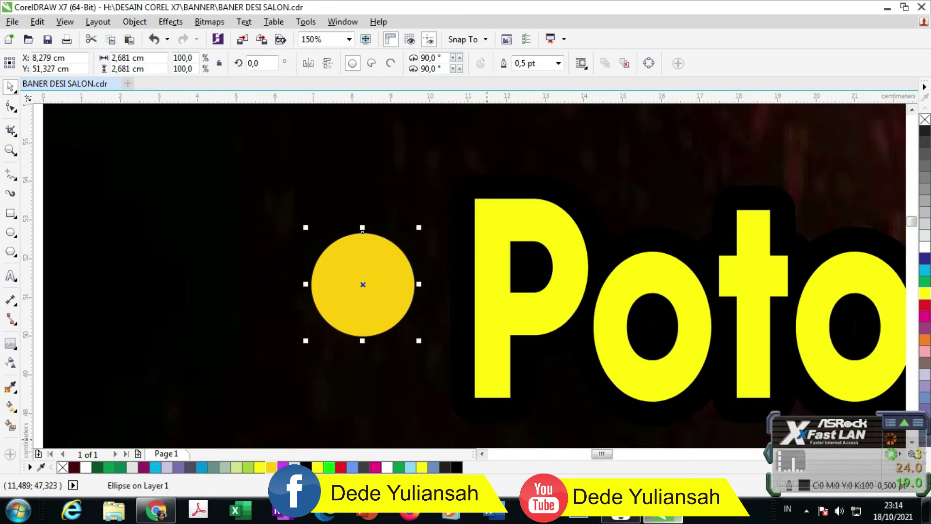
Give the bullet circle a linear gradient fill from golden yellow to bright yellow #FFF100, rotated to about 311.6°.
{"action": "key", "text": "shift+F11"}
{"action": "left_click", "coordinate": [346, 152]}
{"action": "left_click", "coordinate": [481, 289]}
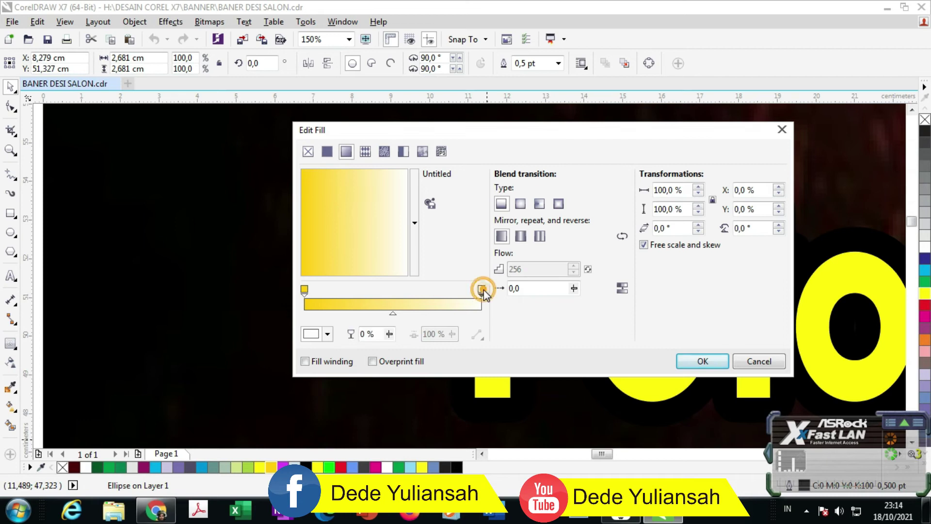
{"action": "left_click", "coordinate": [328, 333]}
{"action": "left_click", "coordinate": [357, 191]}
{"action": "left_click", "coordinate": [260, 466]}
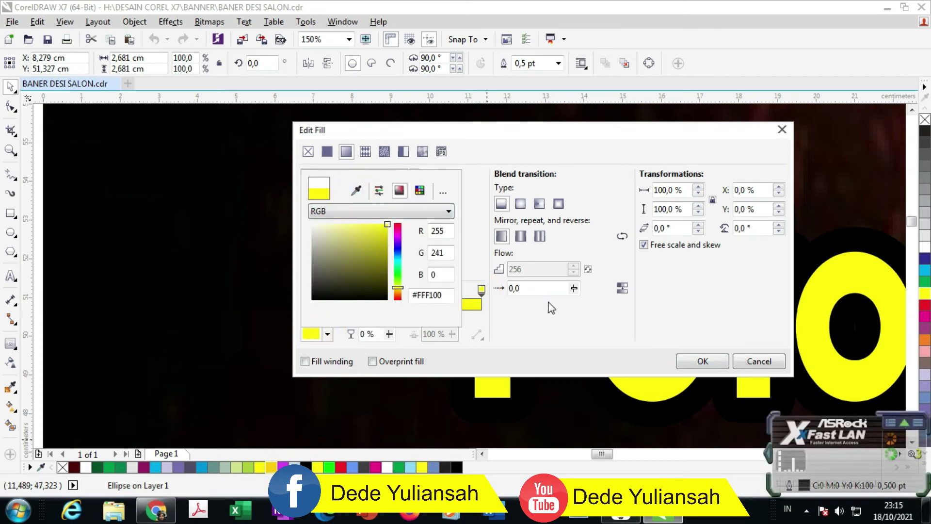
{"action": "left_click", "coordinate": [554, 319]}
{"action": "left_click_drag", "start_coordinate": [374, 275], "coordinate": [366, 269]}
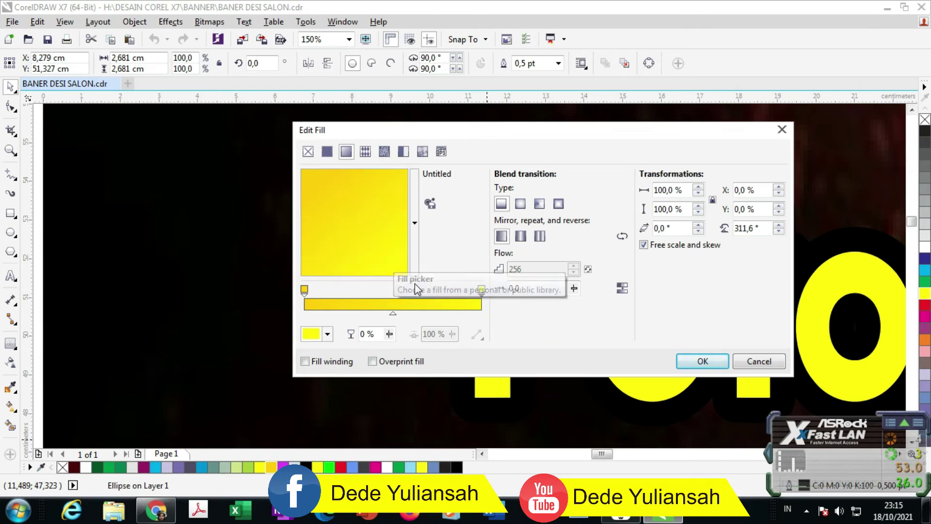
{"action": "left_click", "coordinate": [703, 361]}
Shift the bullet circle slightly closer to Potong Rambut and shrink it to about 2.2 cm in diameter.
{"action": "scroll", "coordinate": [361, 275], "scroll_direction": "down", "scroll_amount": 2}
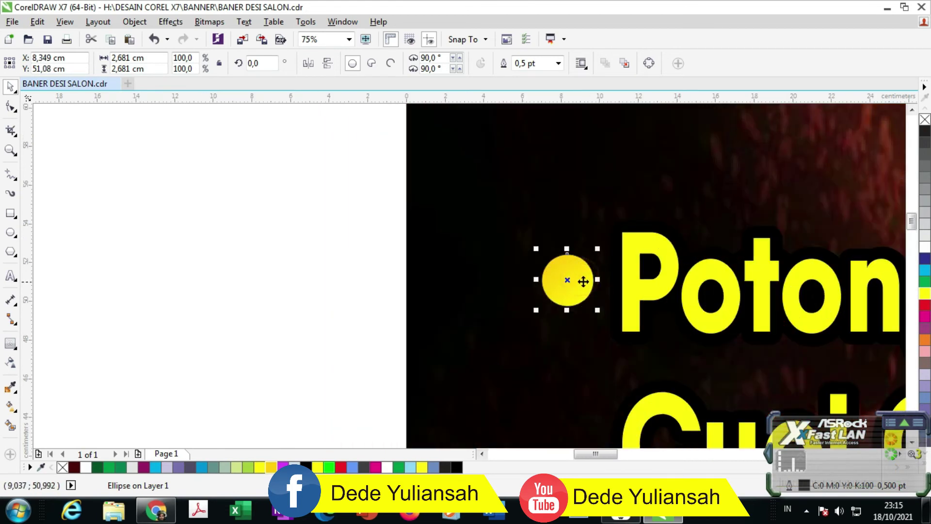
{"action": "scroll", "coordinate": [579, 280], "scroll_direction": "up", "scroll_amount": 2}
{"action": "left_click_drag", "start_coordinate": [594, 242], "coordinate": [584, 253]}
Copy the bullet down to Cuci Catok and repeat the duplication at equal spacing for the remaining first-column services.
{"action": "scroll", "coordinate": [504, 273], "scroll_direction": "down", "scroll_amount": 4}
{"action": "left_click_drag", "start_coordinate": [465, 274], "coordinate": [463, 355]}
{"action": "scroll", "coordinate": [463, 355], "scroll_direction": "down", "scroll_amount": 4}
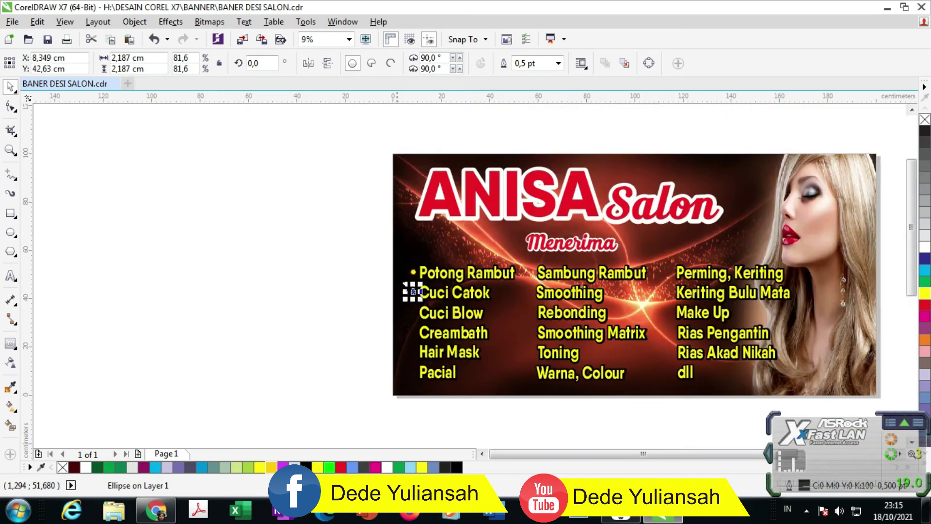
{"action": "scroll", "coordinate": [443, 350], "scroll_direction": "up", "scroll_amount": 2}
{"action": "key", "text": "ctrl+r"}
{"action": "key", "text": "ctrl+r"}
{"action": "key", "text": "ctrl+r"}
{"action": "key", "text": "ctrl+r"}
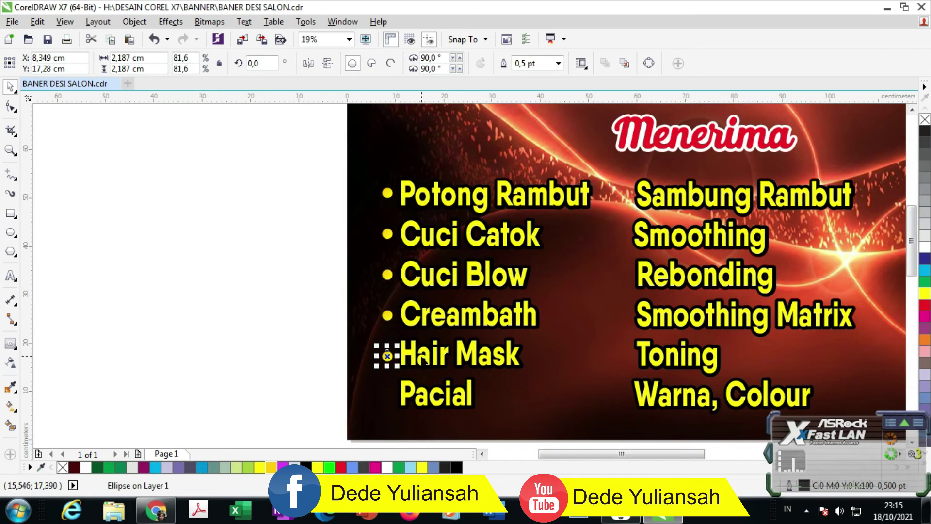
Nudge the Pacial and Hair Mask bullets slightly upward to line up with their text.
{"action": "scroll", "coordinate": [388, 394], "scroll_direction": "up", "scroll_amount": 2}
{"action": "scroll", "coordinate": [388, 394], "scroll_direction": "up", "scroll_amount": 4}
{"action": "left_click_drag", "start_coordinate": [388, 408], "coordinate": [391, 393]}
{"action": "scroll", "coordinate": [392, 392], "scroll_direction": "down", "scroll_amount": 2}
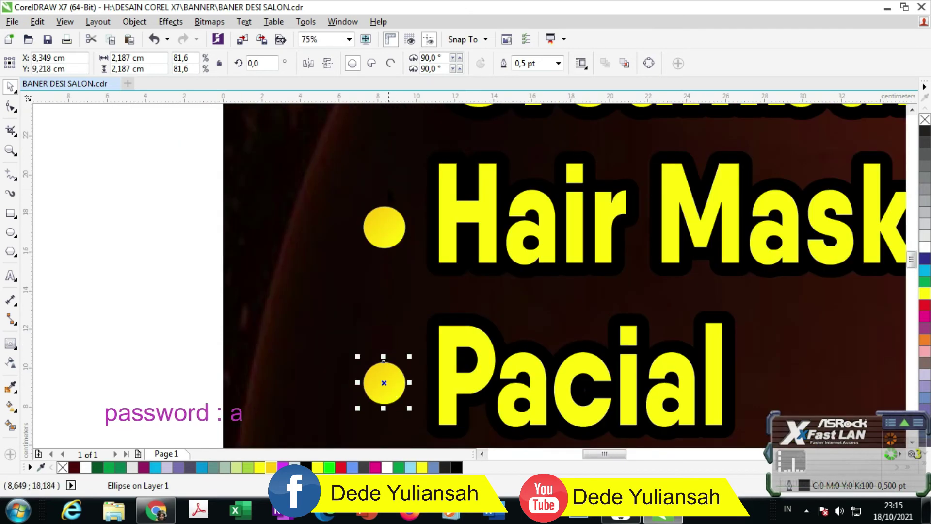
{"action": "scroll", "coordinate": [370, 184], "scroll_direction": "up", "scroll_amount": 2}
{"action": "left_click_drag", "start_coordinate": [386, 268], "coordinate": [387, 260]}
{"action": "scroll", "coordinate": [387, 260], "scroll_direction": "down", "scroll_amount": 3}
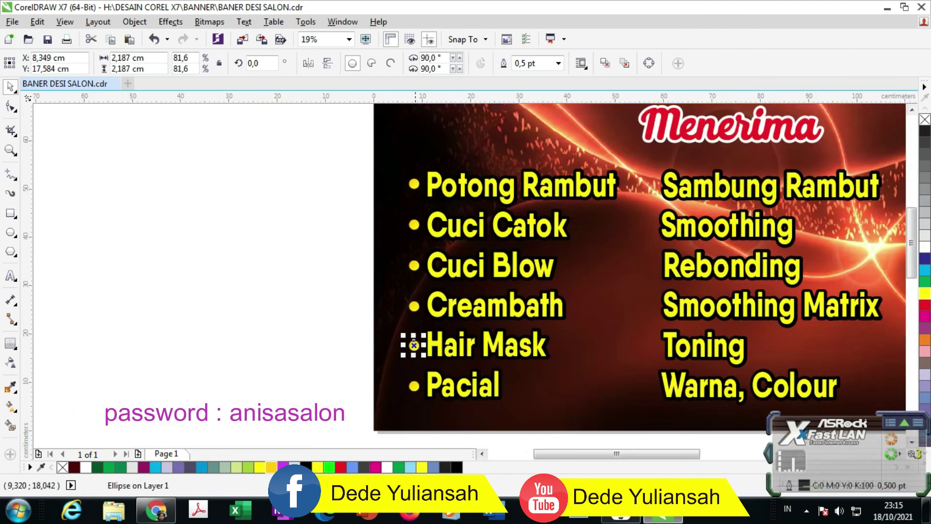
Group the six first-column bullets and place a copy of the group in front of the Sambung Rambut column.
{"action": "scroll", "coordinate": [412, 345], "scroll_direction": "up", "scroll_amount": 4}
{"action": "scroll", "coordinate": [374, 254], "scroll_direction": "down", "scroll_amount": 5}
{"action": "left_click", "coordinate": [339, 232]}
{"action": "left_click_drag", "start_coordinate": [359, 218], "coordinate": [458, 394]}
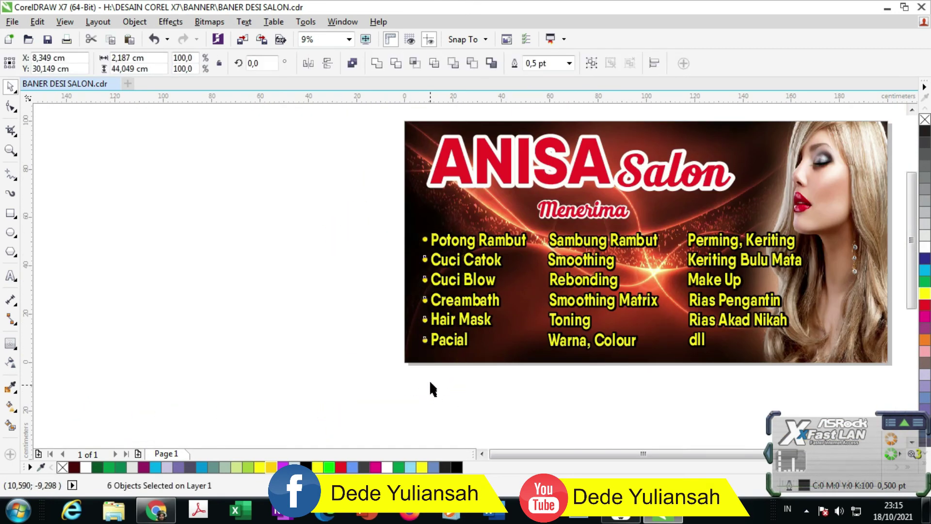
{"action": "key", "text": "ctrl+g"}
{"action": "left_click_drag", "start_coordinate": [425, 236], "coordinate": [484, 248]}
Remove the outline from the second-column bullet group.
{"action": "scroll", "coordinate": [545, 253], "scroll_direction": "up", "scroll_amount": 5}
{"action": "right_click", "coordinate": [923, 119]}
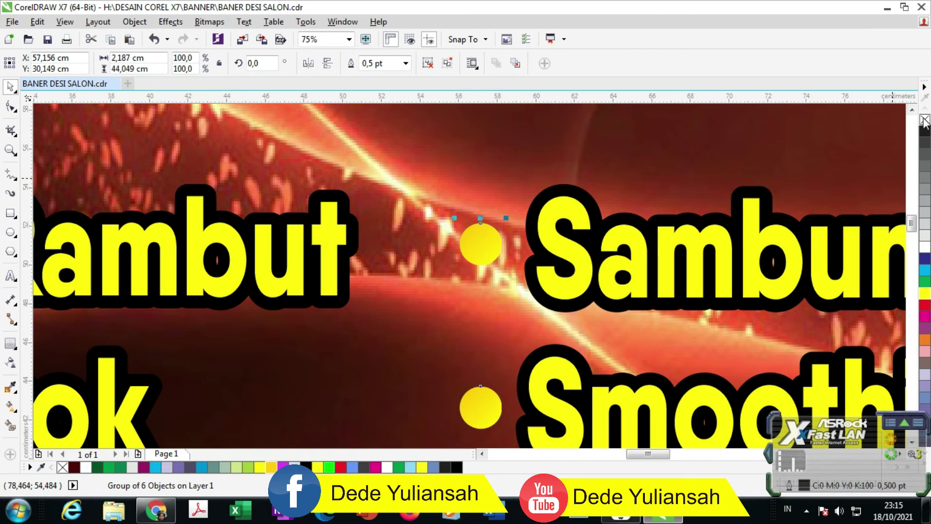
{"action": "scroll", "coordinate": [218, 294], "scroll_direction": "down", "scroll_amount": 5}
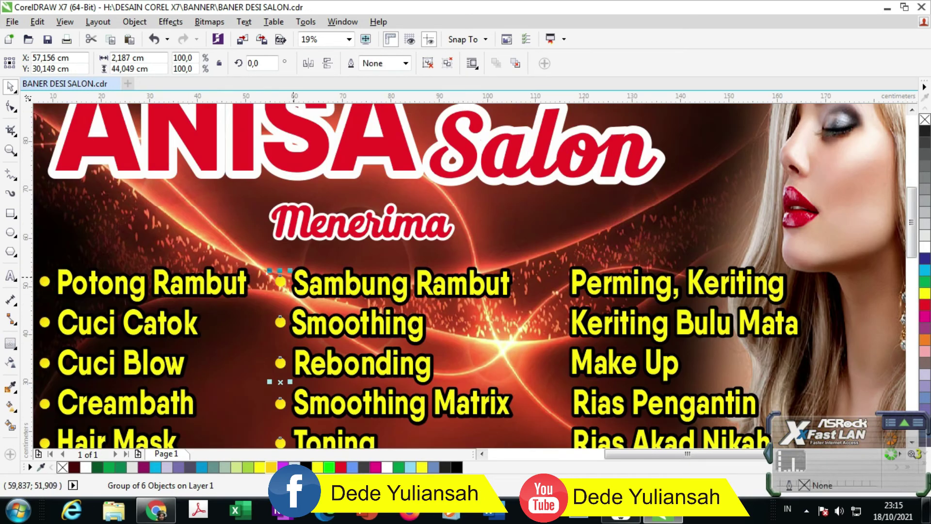
Copy the outline-free bullet group horizontally to just before the Perming, Keriting column.
{"action": "left_click_drag", "start_coordinate": [281, 281], "coordinate": [572, 280]}
{"action": "scroll", "coordinate": [552, 280], "scroll_direction": "up", "scroll_amount": 5}
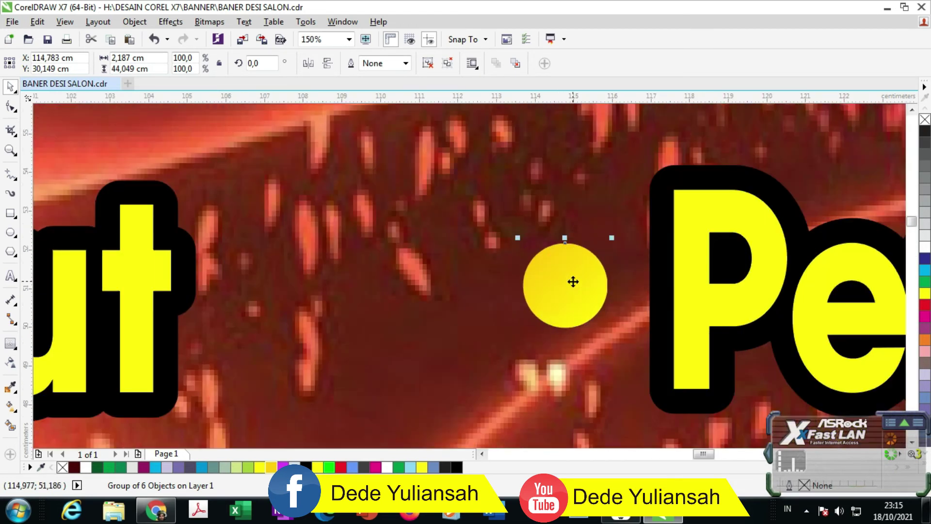
{"action": "scroll", "coordinate": [572, 280], "scroll_direction": "down", "scroll_amount": 6}
{"action": "left_click", "coordinate": [156, 294]}
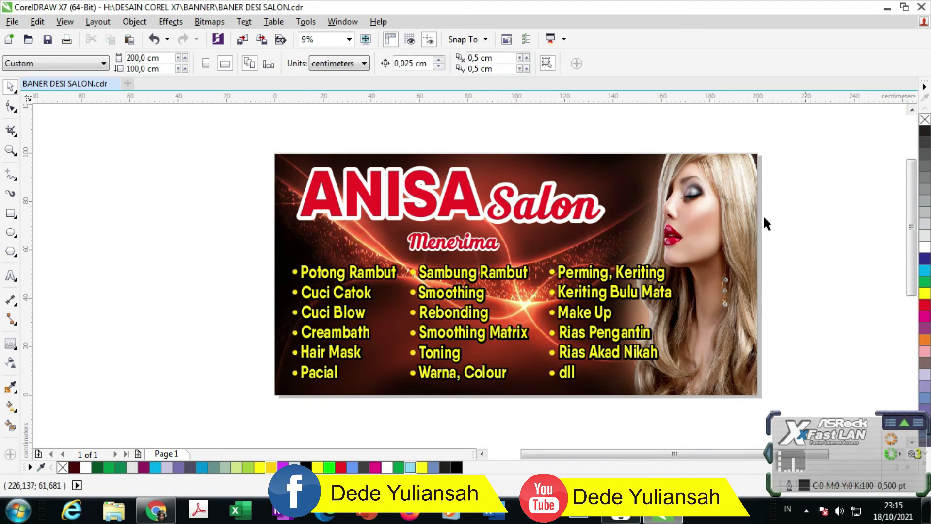
{"action": "scroll", "coordinate": [417, 248], "scroll_direction": "up", "scroll_amount": 3}
{"action": "scroll", "coordinate": [428, 251], "scroll_direction": "down", "scroll_amount": 3}
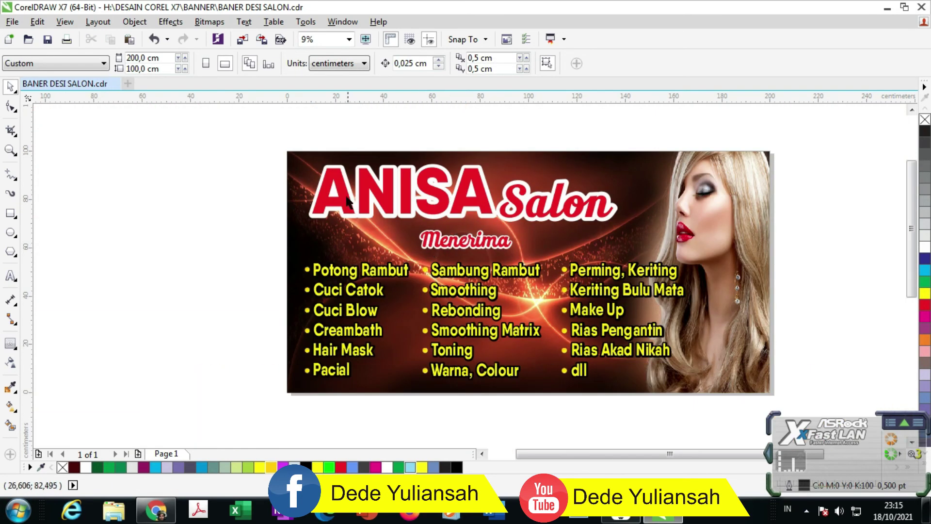
{"action": "scroll", "coordinate": [348, 201], "scroll_direction": "up", "scroll_amount": 3}
{"action": "left_click_drag", "start_coordinate": [365, 263], "coordinate": [448, 292]}
{"action": "key", "text": "ctrl+z"}
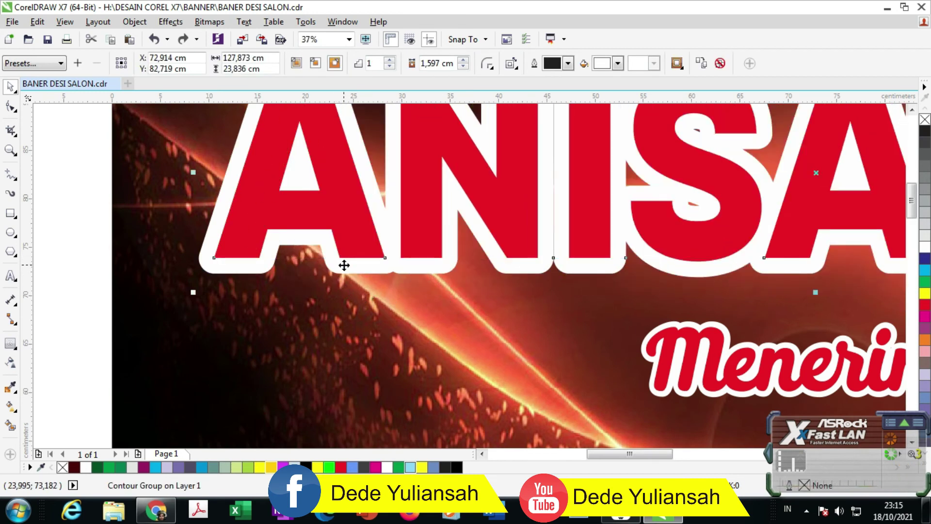
{"action": "left_click", "coordinate": [364, 291]}
{"action": "right_click", "coordinate": [370, 266]}
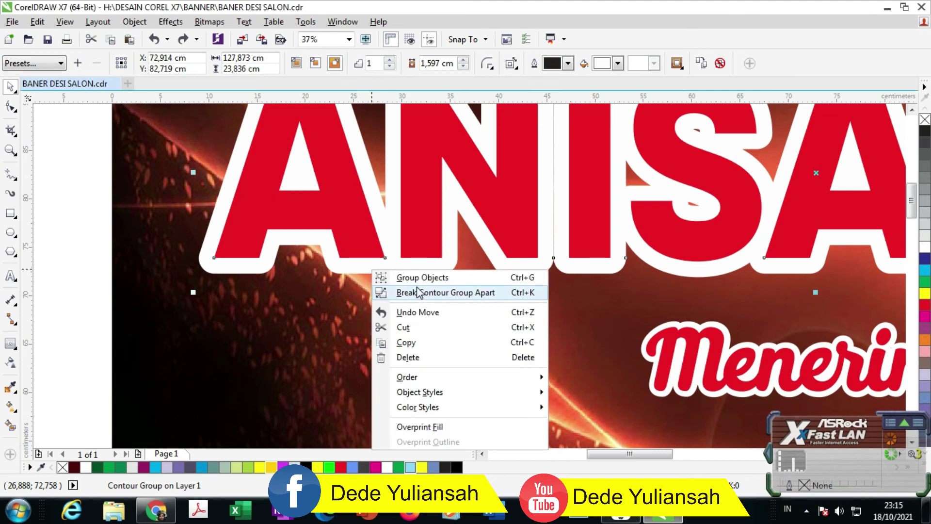
{"action": "left_click", "coordinate": [339, 298]}
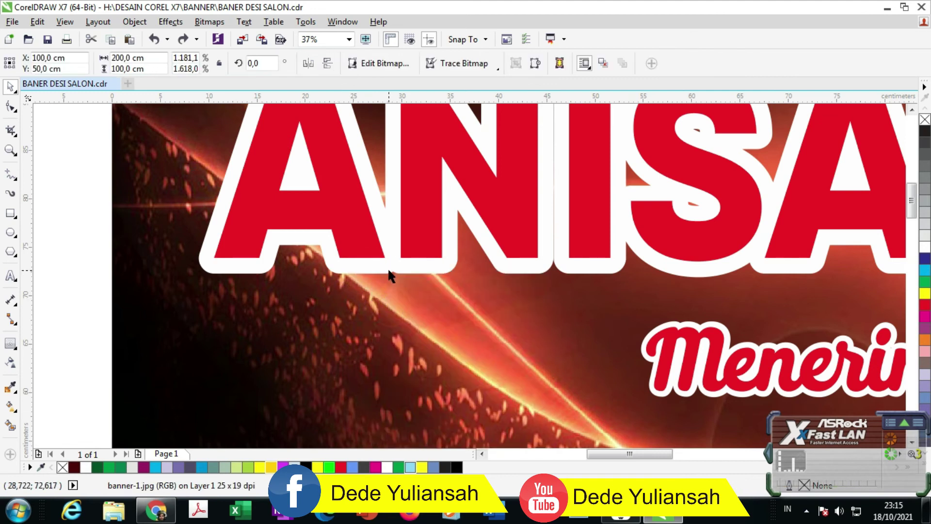
Break the ANISA Salon title's contour group apart.
{"action": "left_click", "coordinate": [390, 275]}
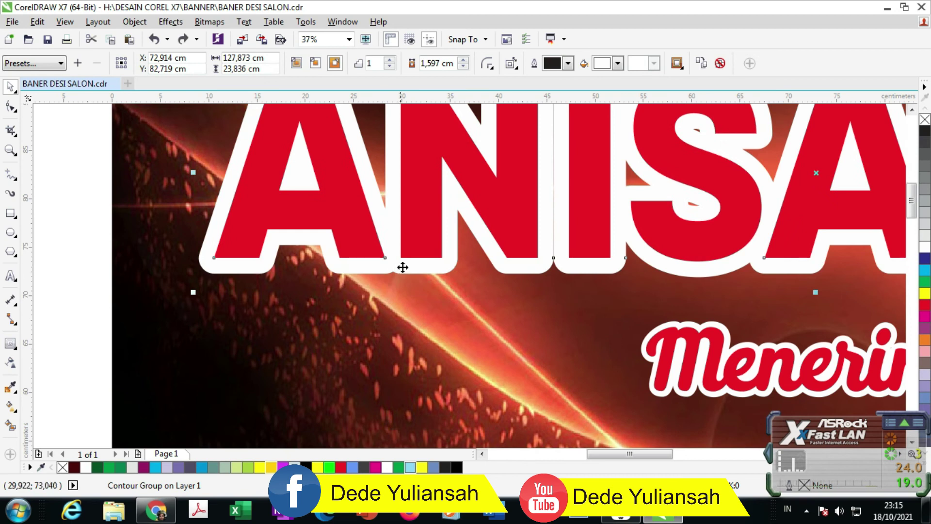
{"action": "right_click", "coordinate": [407, 268]}
{"action": "left_click", "coordinate": [442, 291]}
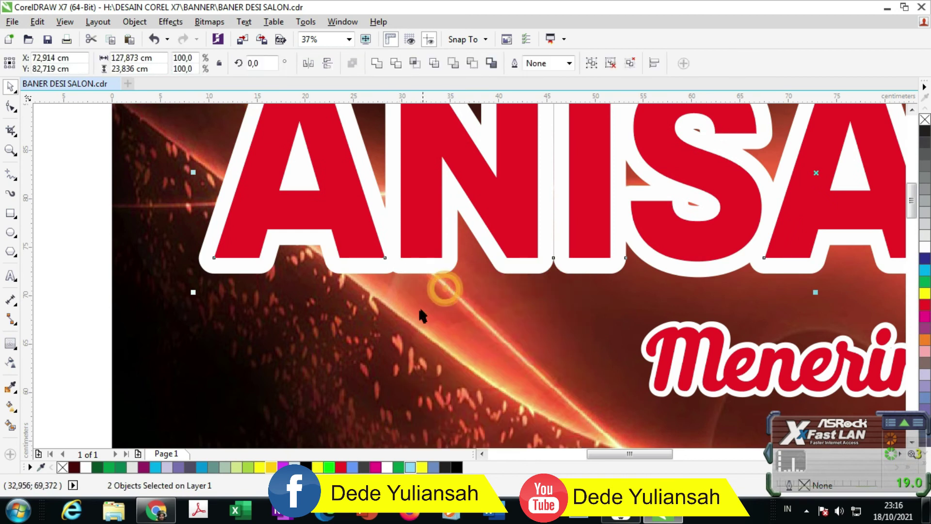
{"action": "left_click", "coordinate": [419, 309]}
Offset a copy of the title's white contour about 3.2 cm right and 1.9 cm down as a black shadow behind the title.
{"action": "left_click", "coordinate": [379, 258]}
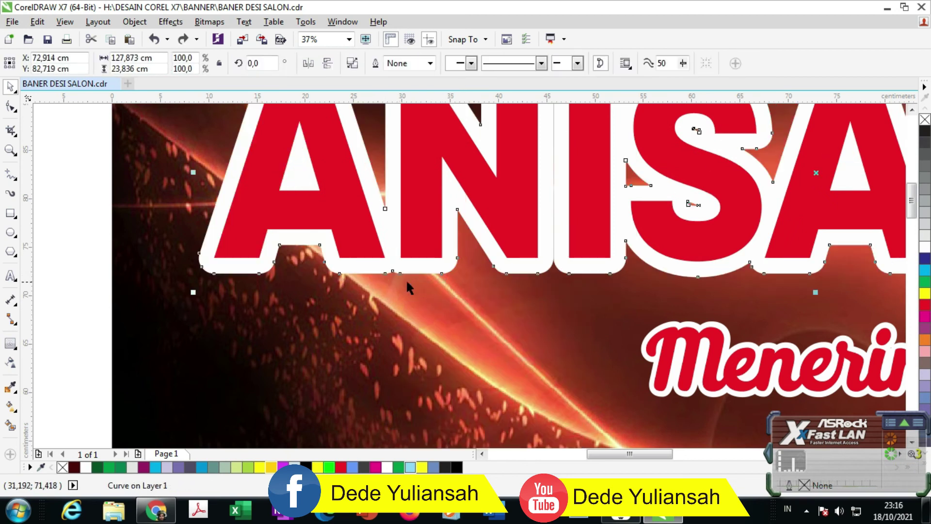
{"action": "left_click_drag", "start_coordinate": [265, 264], "coordinate": [296, 283]}
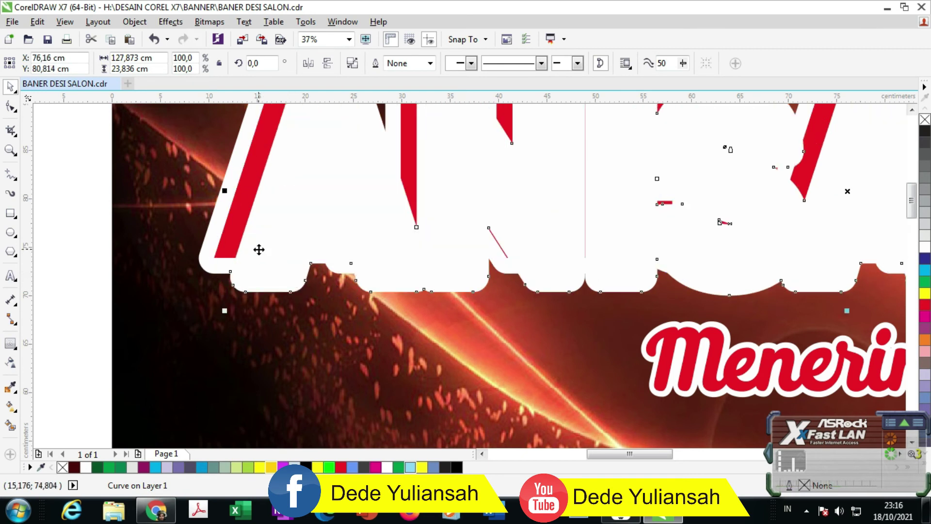
{"action": "left_click", "coordinate": [458, 468]}
{"action": "left_click", "coordinate": [232, 227], "text": "shift"}
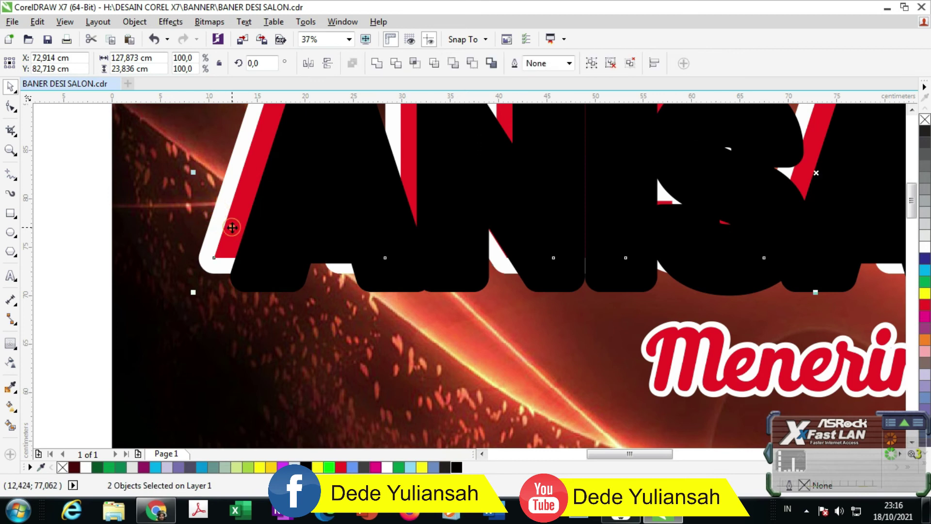
{"action": "key", "text": "ctrl+Page_Down"}
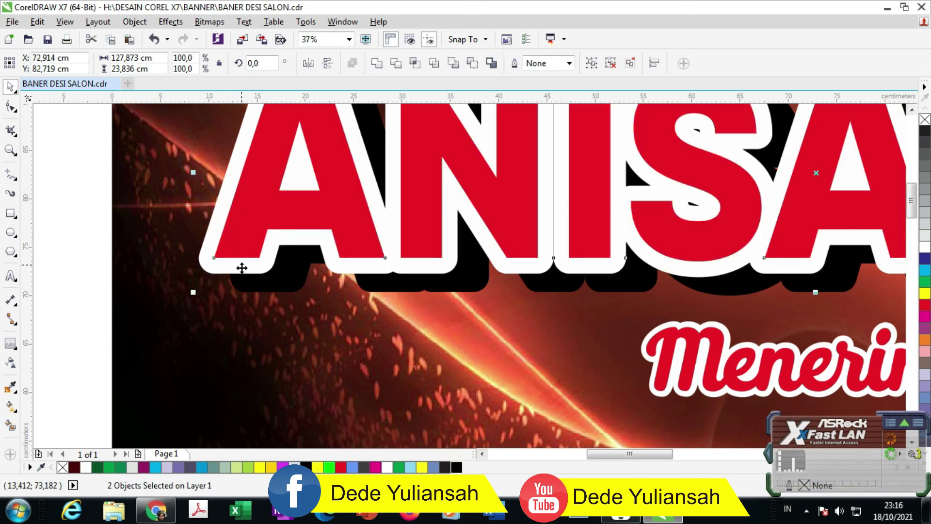
Move the black shadow shape left to about X 72.4 cm, Y 80.7 cm so it sits just below the title.
{"action": "left_click", "coordinate": [297, 315]}
{"action": "scroll", "coordinate": [297, 310], "scroll_direction": "up", "scroll_amount": 2}
{"action": "left_click", "coordinate": [297, 281]}
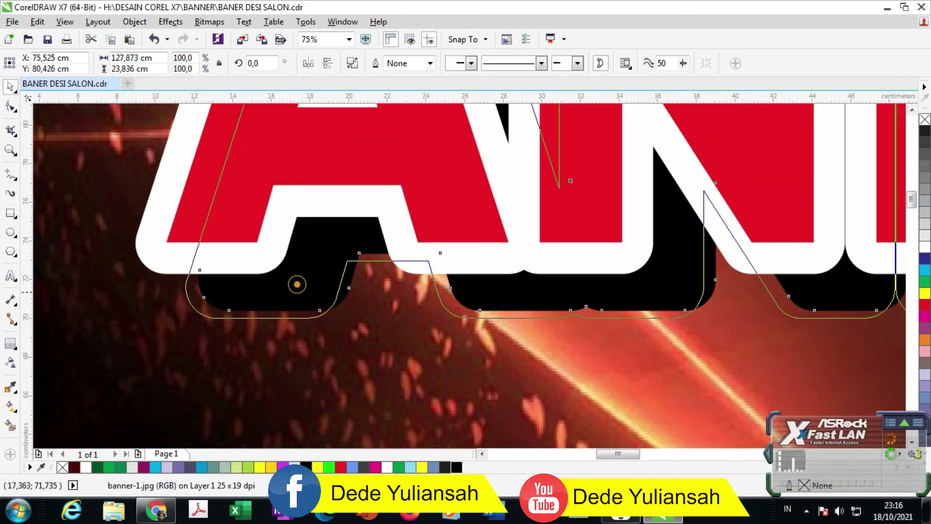
{"action": "scroll", "coordinate": [298, 280], "scroll_direction": "down", "scroll_amount": 3}
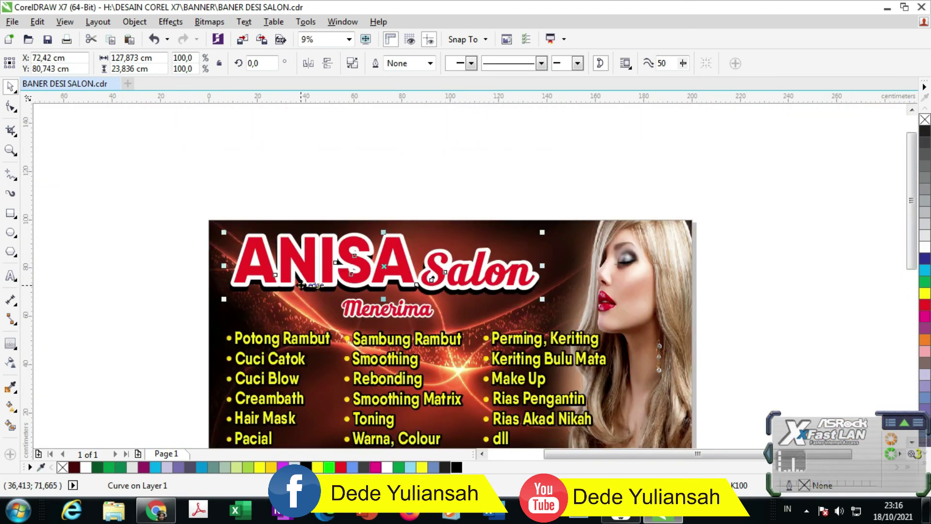
{"action": "left_click", "coordinate": [345, 162]}
{"action": "scroll", "coordinate": [414, 227], "scroll_direction": "down", "scroll_amount": 2}
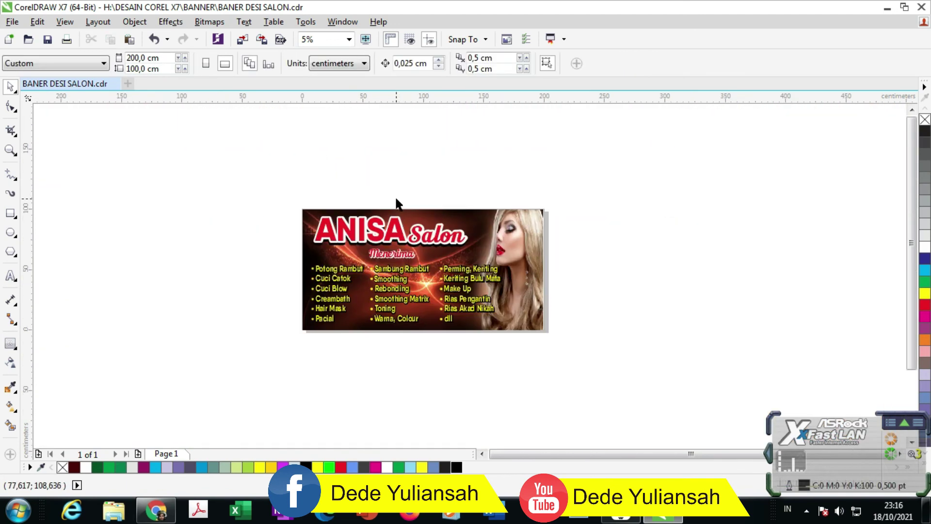
{"action": "scroll", "coordinate": [448, 247], "scroll_direction": "up", "scroll_amount": 2}
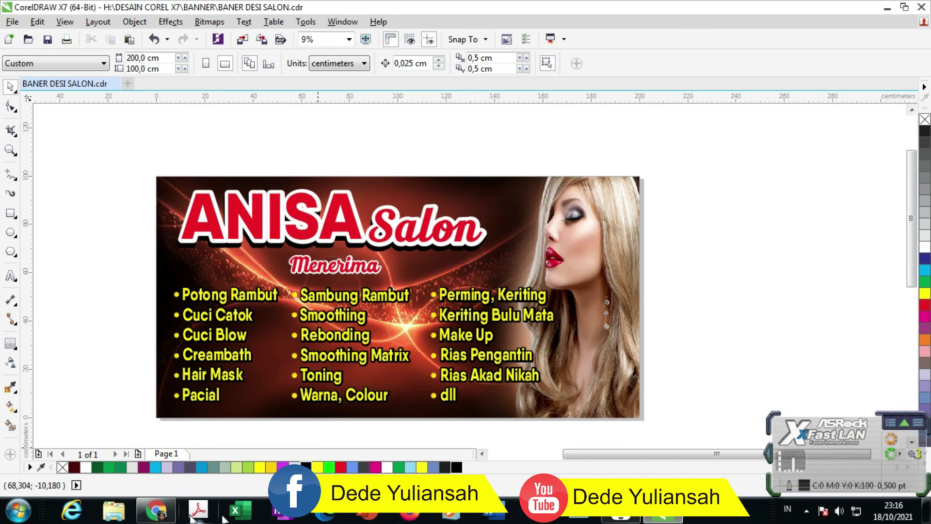
Switch to Windows Explorer and browse the BANNER folder inside DESAIN COREL X7 on Removable Disk (H:).
{"action": "left_click", "coordinate": [114, 510]}
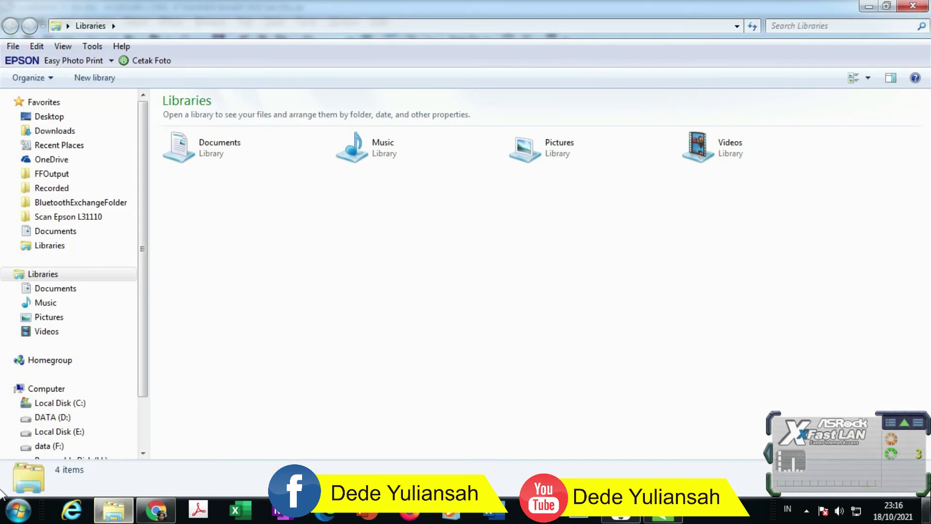
{"action": "left_click", "coordinate": [79, 419]}
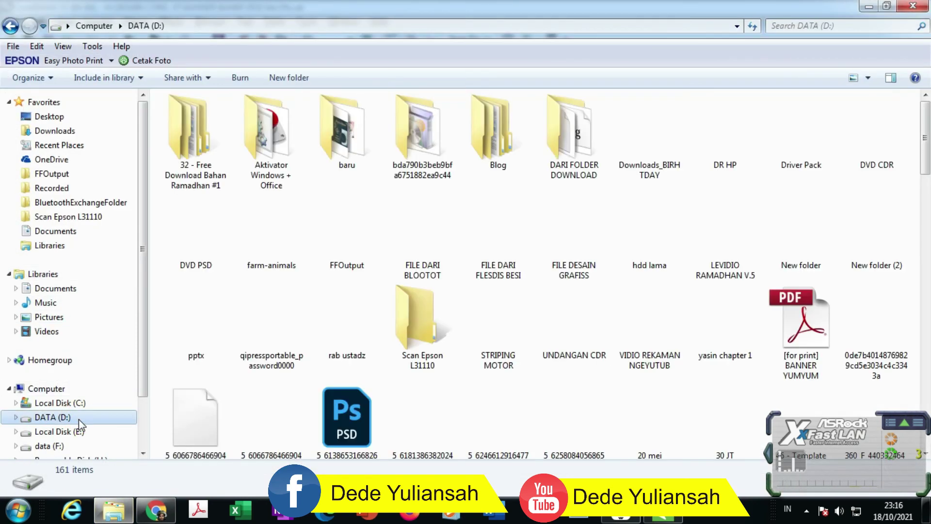
{"action": "left_click", "coordinate": [53, 445]}
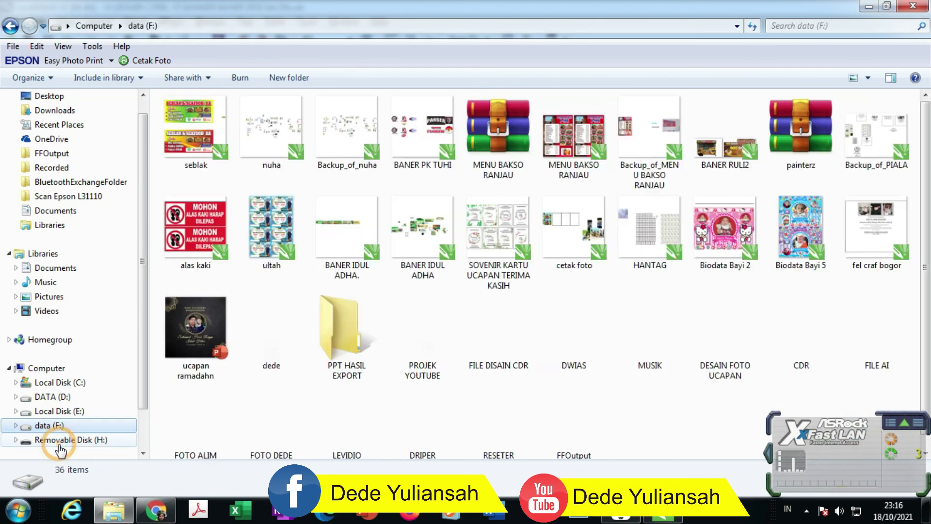
{"action": "scroll", "coordinate": [86, 410], "scroll_direction": "down", "scroll_amount": 1}
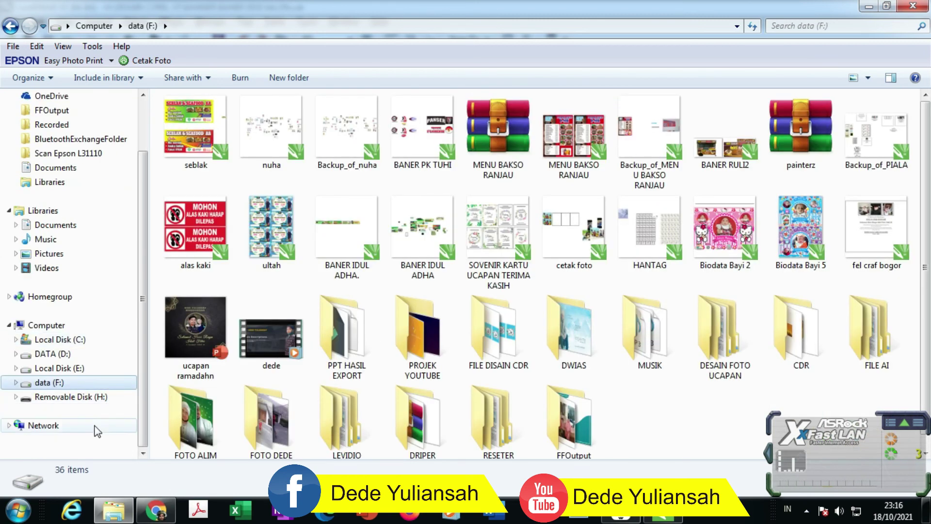
{"action": "left_click", "coordinate": [71, 399]}
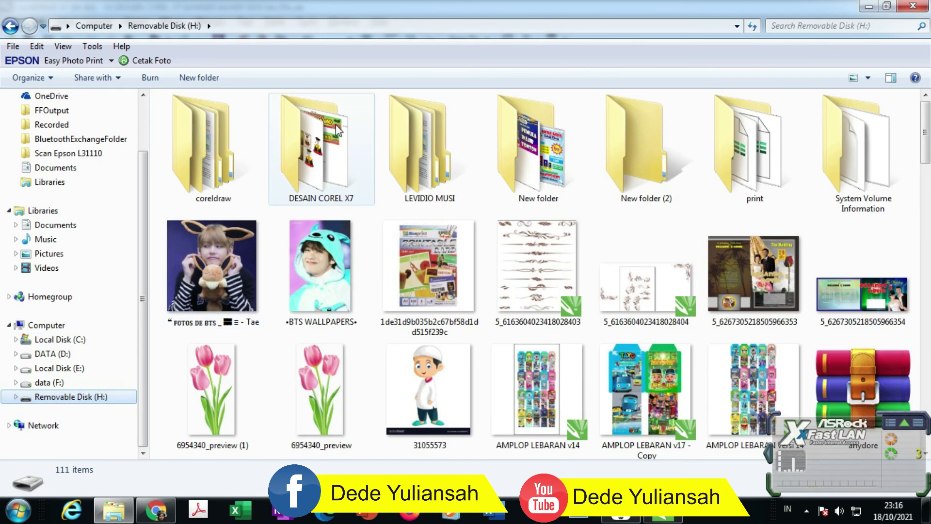
{"action": "left_click", "coordinate": [293, 145]}
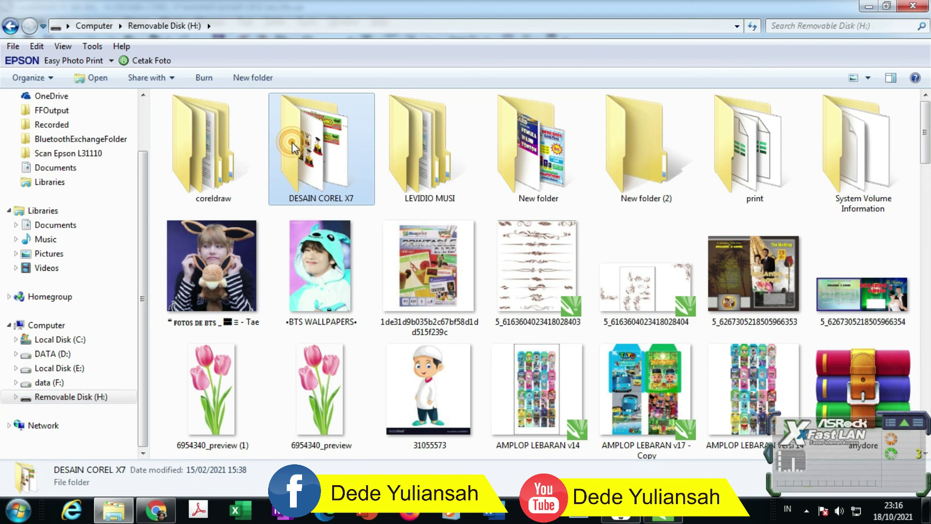
{"action": "double_click", "coordinate": [314, 163]}
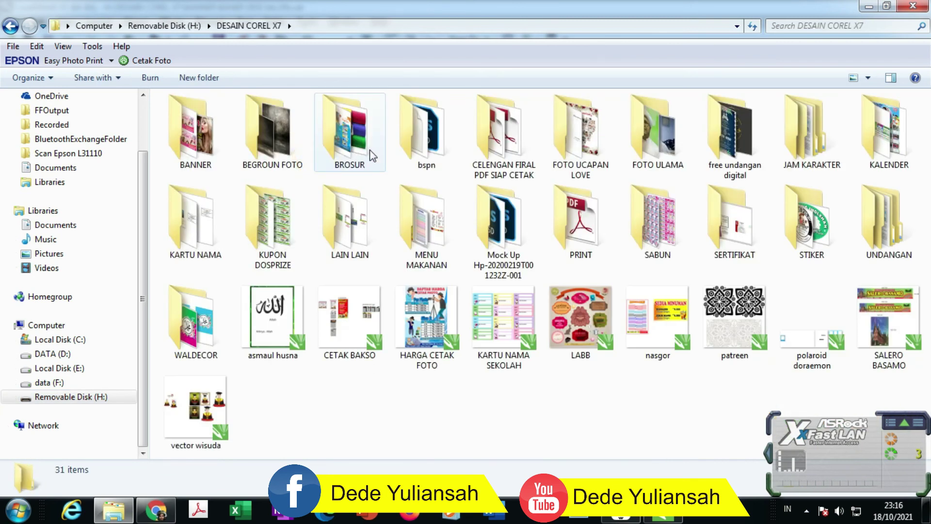
{"action": "double_click", "coordinate": [197, 141]}
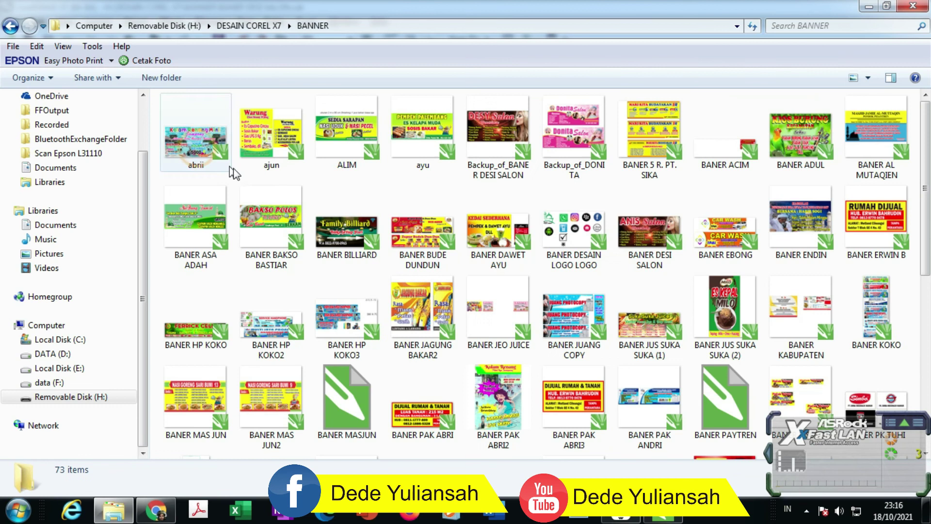
{"action": "left_click", "coordinate": [346, 330]}
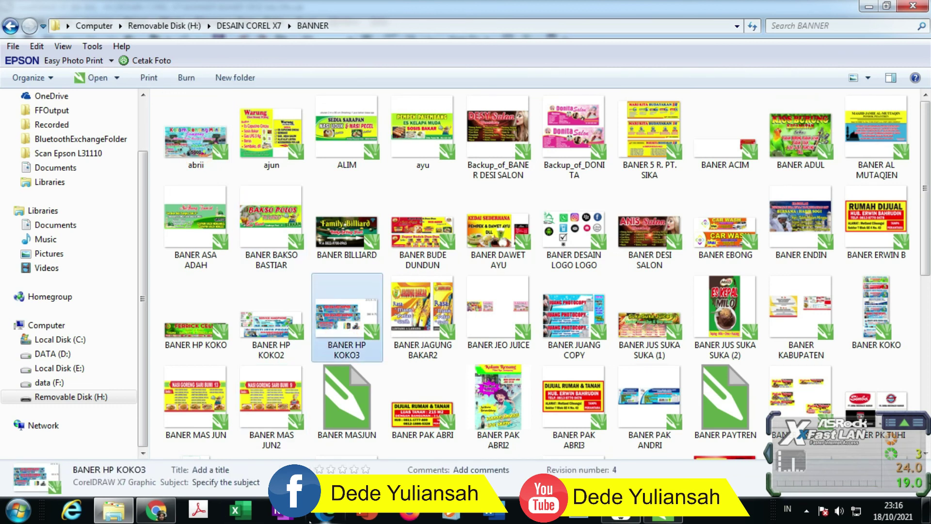
Switch back to BANER DESI SALON.cdr in CorelDRAW and zoom in on the whole banner to examine the design.
{"action": "mouse_move", "coordinate": [662, 516]}
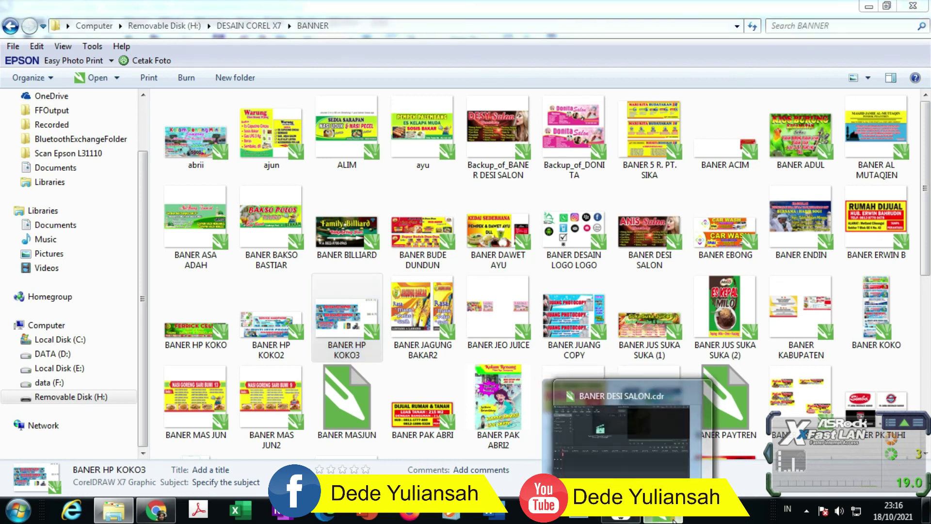
{"action": "left_click", "coordinate": [613, 431]}
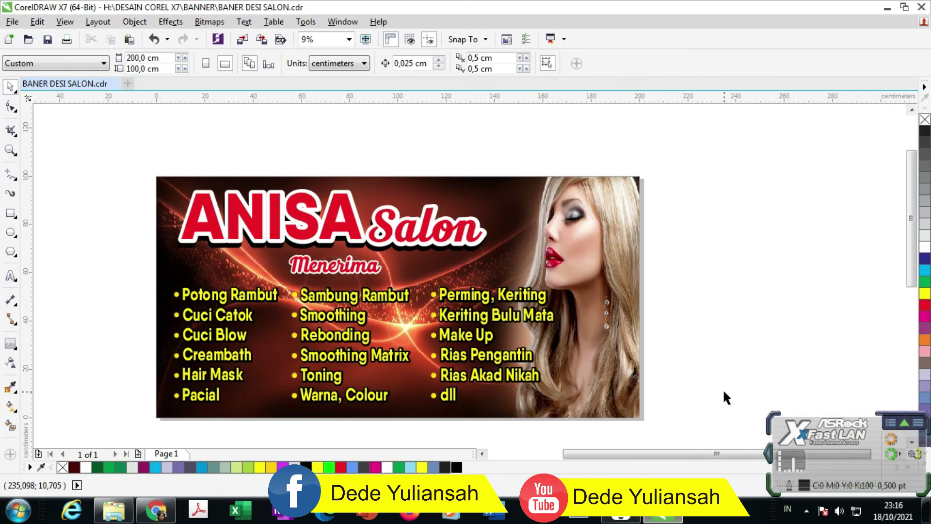
{"action": "left_click", "coordinate": [10, 150]}
{"action": "left_click_drag", "start_coordinate": [138, 168], "coordinate": [671, 431]}
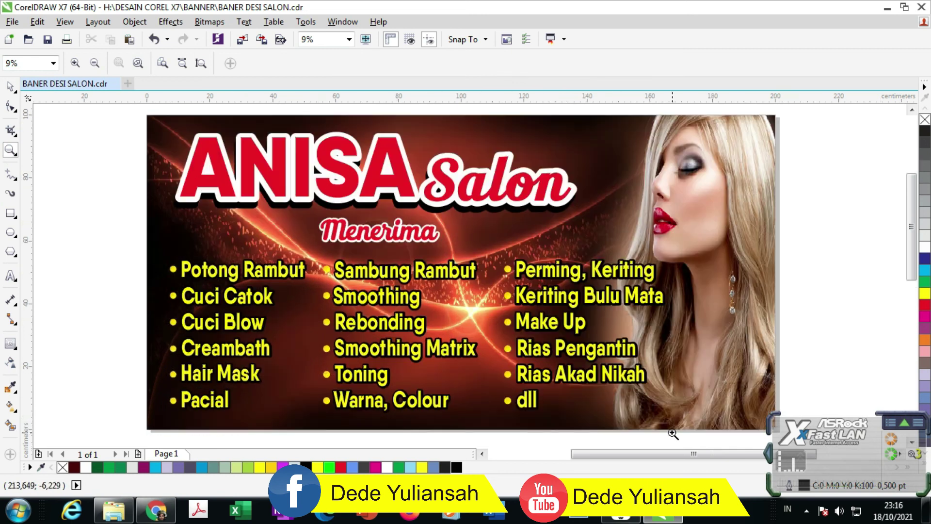